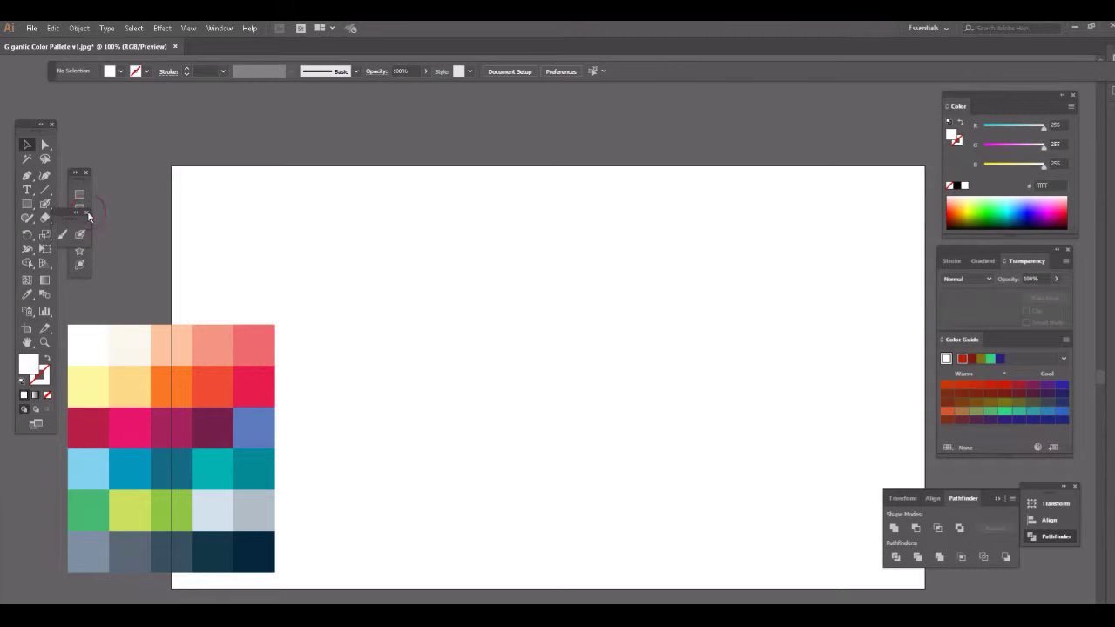
- Draw a large three-sided polygon rotated to point right across the artboard centre
click(80, 238)
click(438, 275)
key(Return)
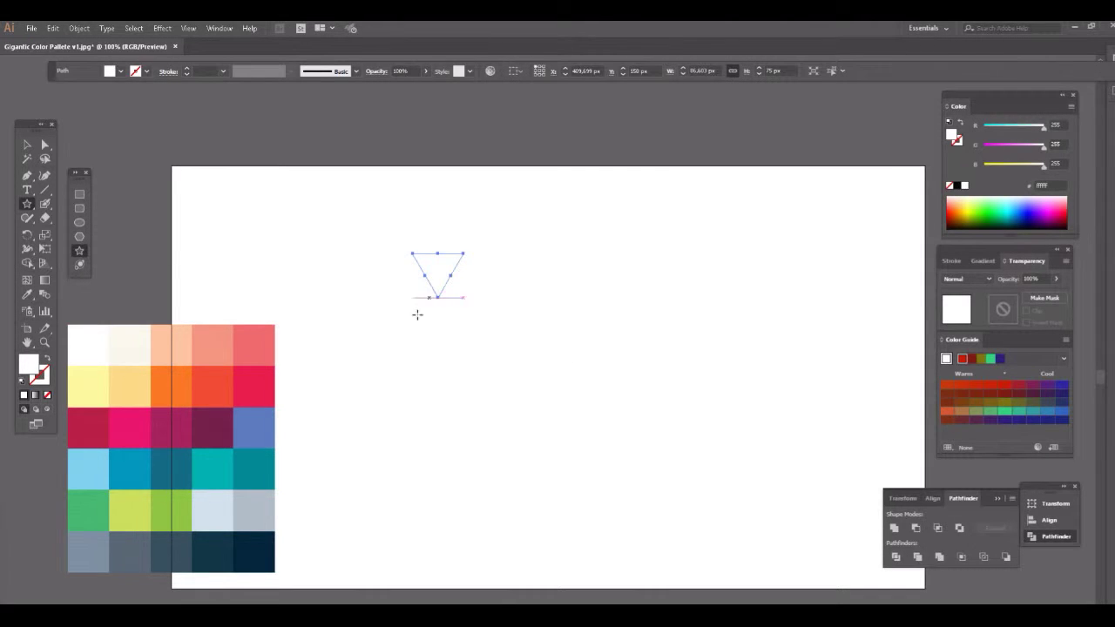
drag(439, 299, 437, 478)
drag(464, 253, 597, 204)
click(420, 199)
drag(408, 199, 348, 443)
drag(366, 345, 629, 378)
drag(682, 273, 682, 285)
click(125, 148)
- Round the triangle's right tip with its live corner widget
key(a)
click(809, 368)
mouse_move(771, 372)
mouse_down()
mouse_move(780, 376)
mouse_move(704, 349)
mouse_up()
double_click(810, 367)
click(610, 377)
- Fill the triangle crimson and draw a tall rectangle across its tip
key(i)
click(88, 426)
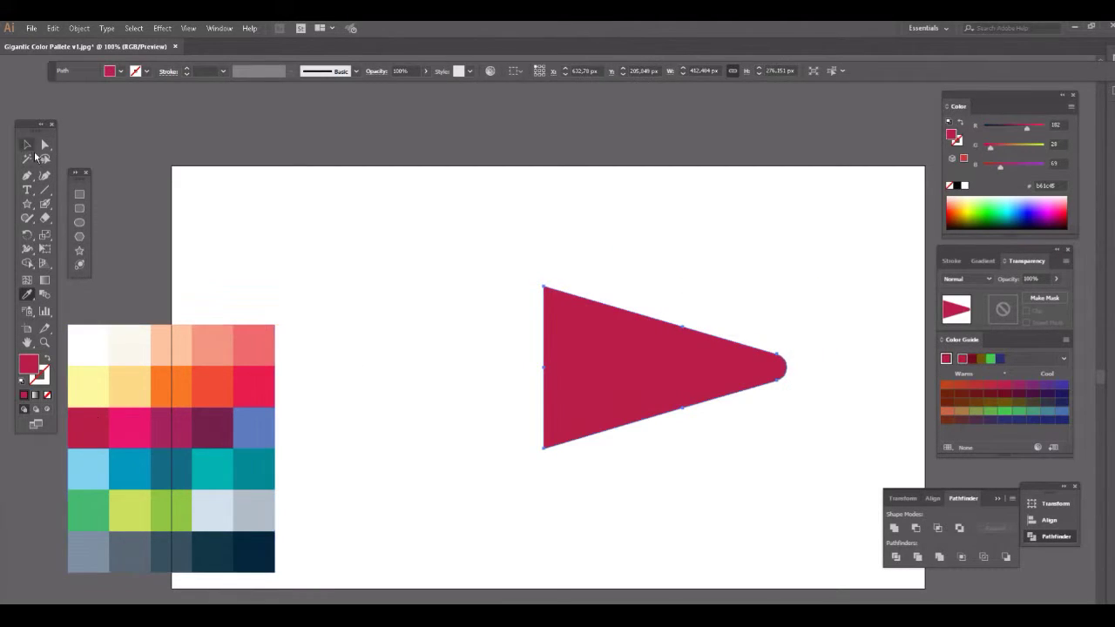
key(m)
drag(714, 260, 768, 485)
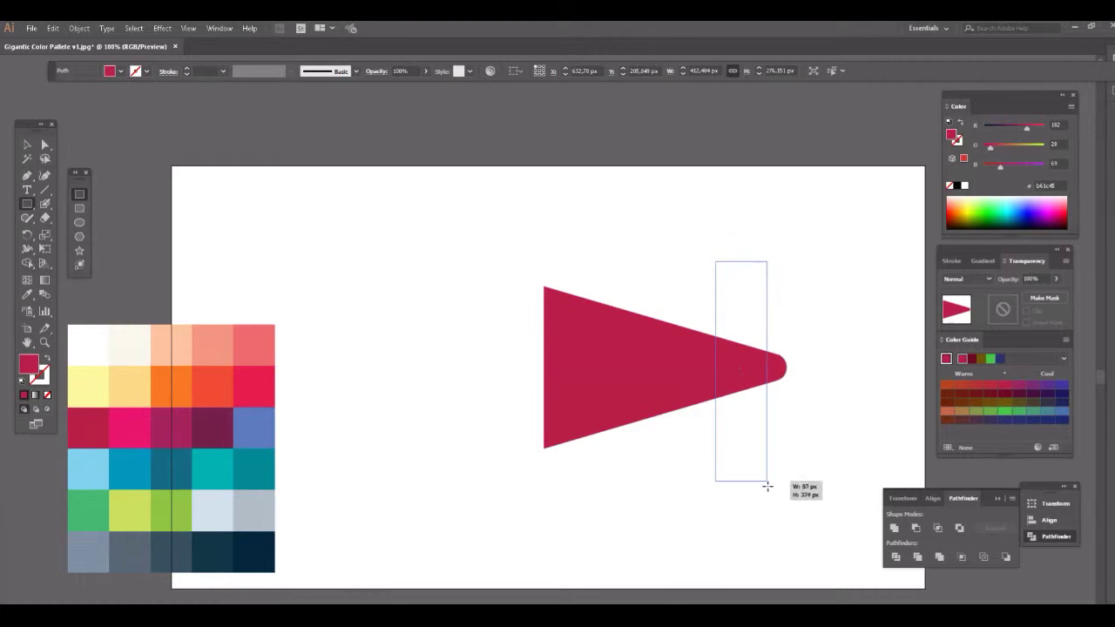
- Nudge the tall rectangle slightly left and fill it dark slate
key(v)
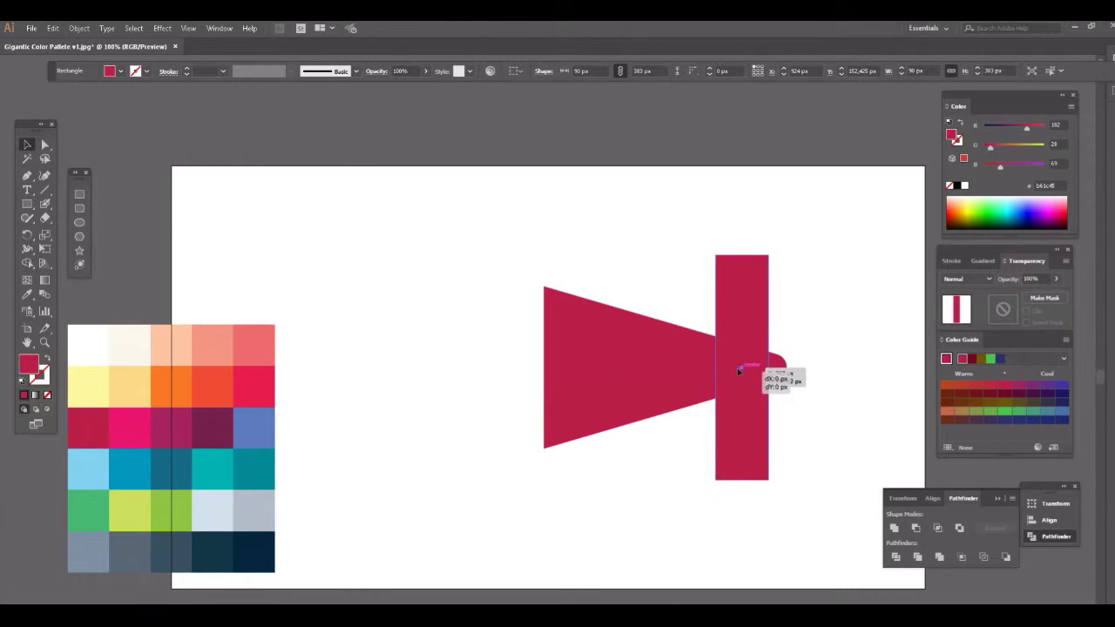
drag(738, 370, 732, 370)
key(i)
click(171, 551)
key(v)
- Send the slate bar behind the triangle, then draw a wide rectangle left of it
right_click(740, 365)
click(862, 545)
click(746, 368)
click(816, 263)
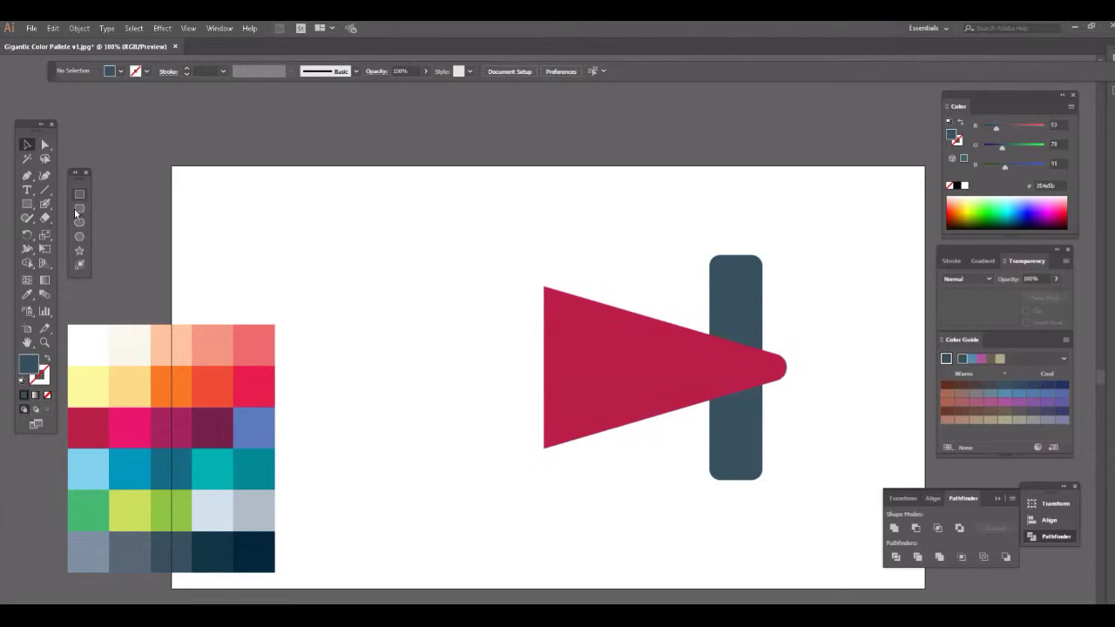
drag(281, 255, 548, 478)
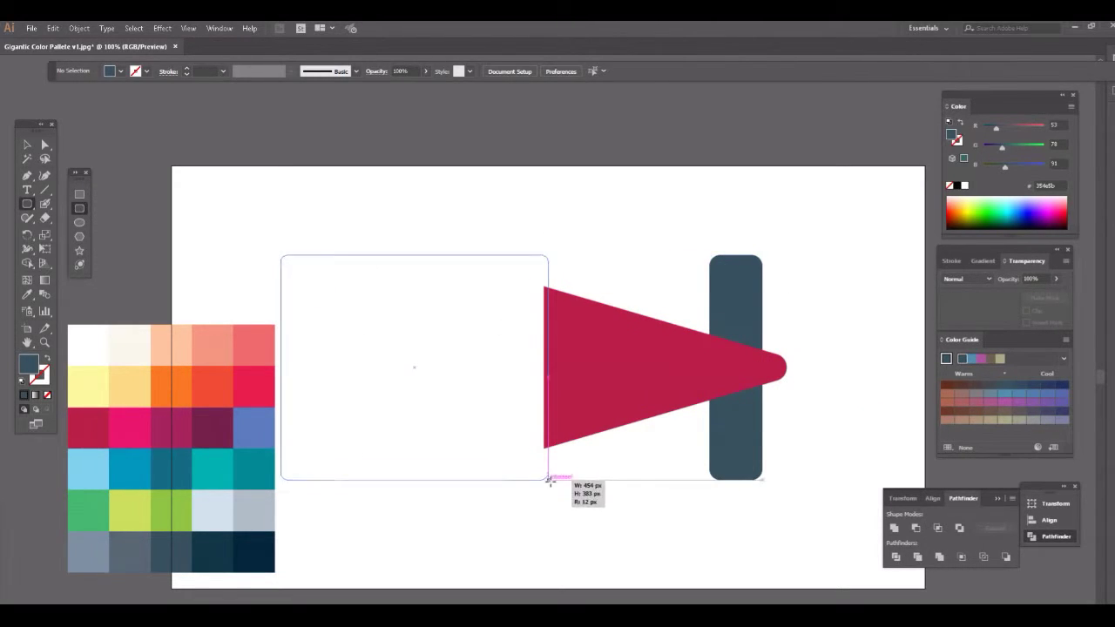
- Unite the wide rectangle and triangle into one shape filled crimson
key(v)
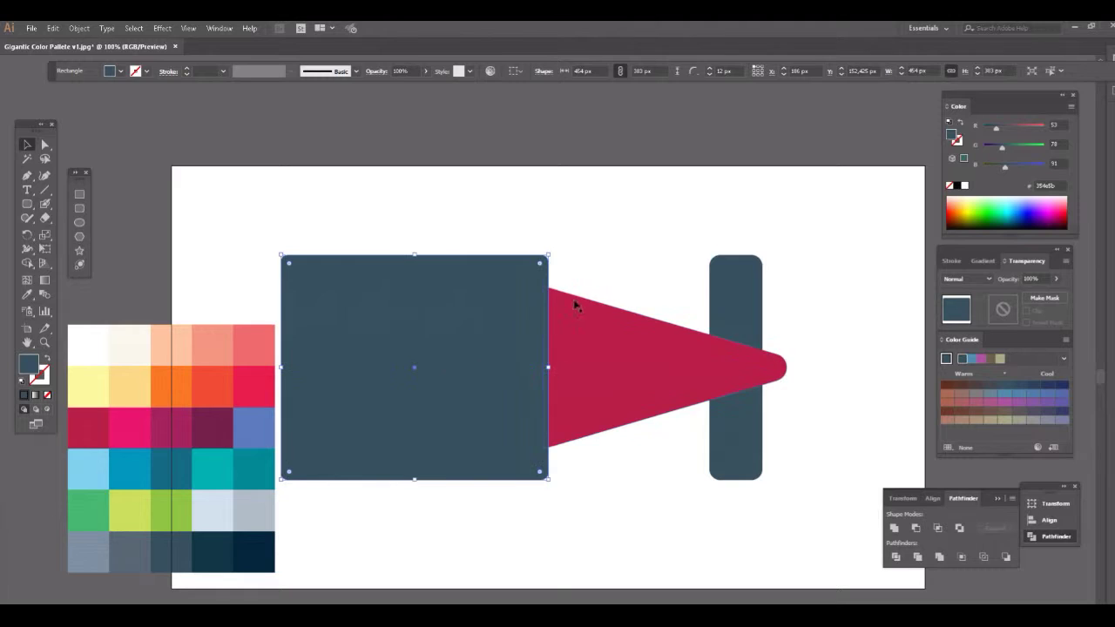
shift+click(636, 375)
click(893, 528)
key(i)
click(87, 426)
- Round the bottom inner corner to match the top and shorten the body from the top
key(a)
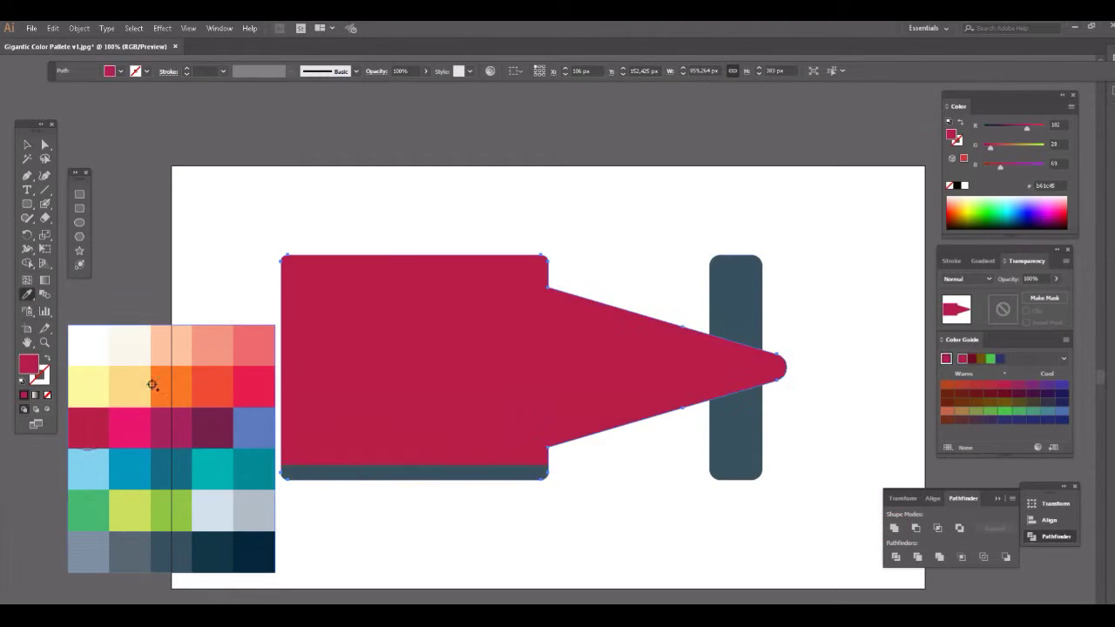
click(552, 284)
drag(560, 456, 568, 463)
click(569, 329)
key(v)
drag(533, 256, 532, 372)
- Draw a small dark triangle and place it widened inside the body's rear
click(736, 366)
mouse_move(419, 236)
mouse_down()
mouse_move(418, 263)
mouse_move(491, 294)
mouse_up()
drag(316, 377, 422, 372)
- Delete the dark triangle and draw a thin navy vertical bar across the nose
key(Delete)
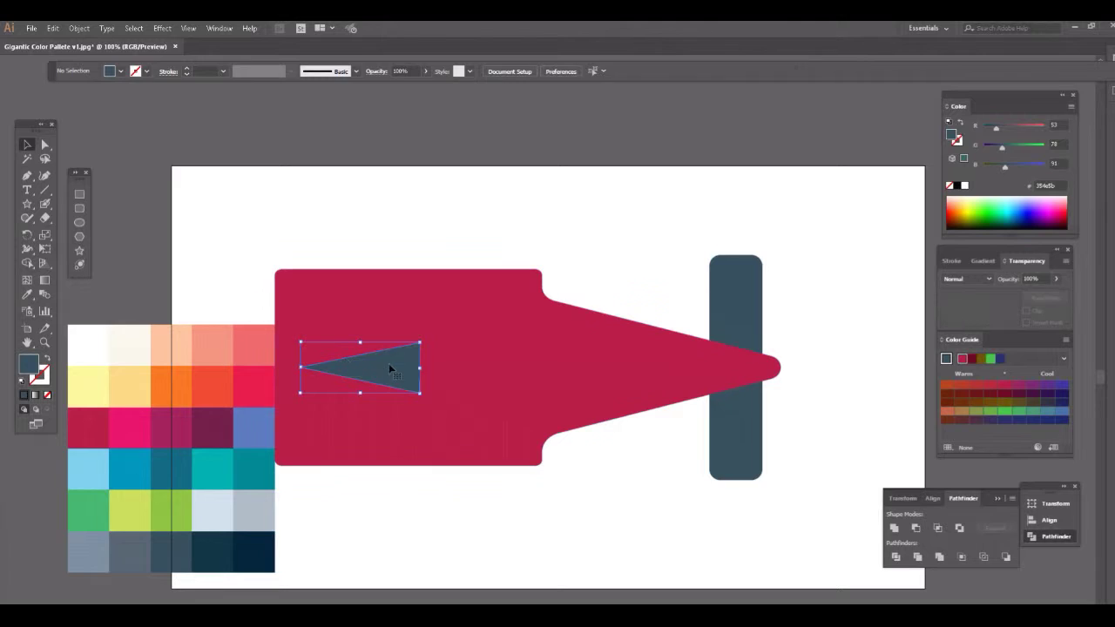
drag(624, 269, 628, 465)
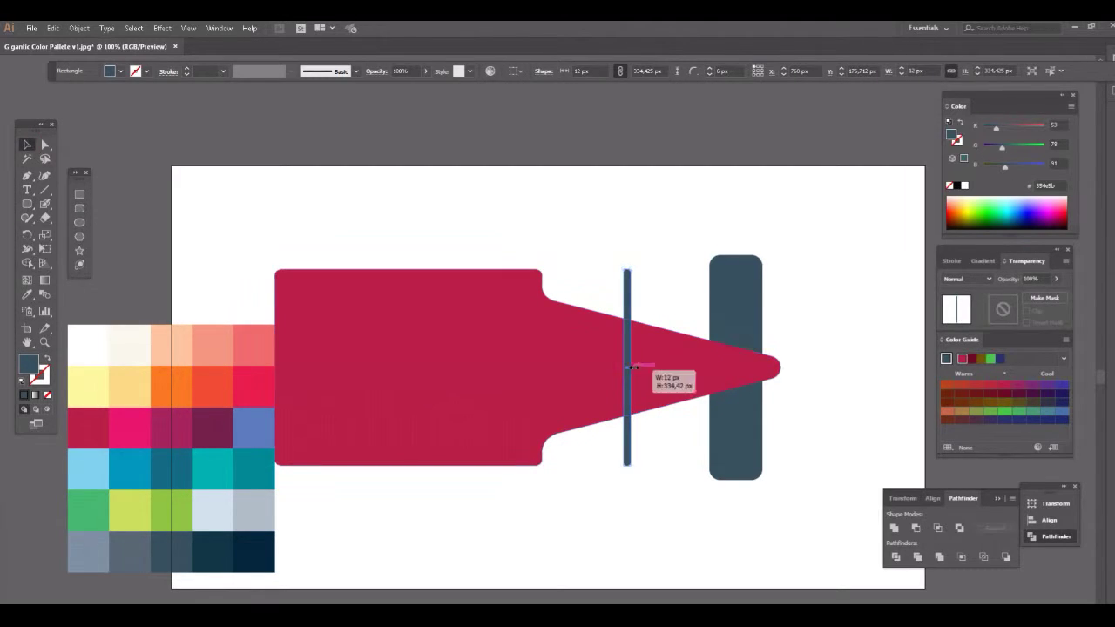
key(i)
click(216, 551)
- Add navy wheel blocks at both bar ends and copy the whole axle toward the rear
click(27, 204)
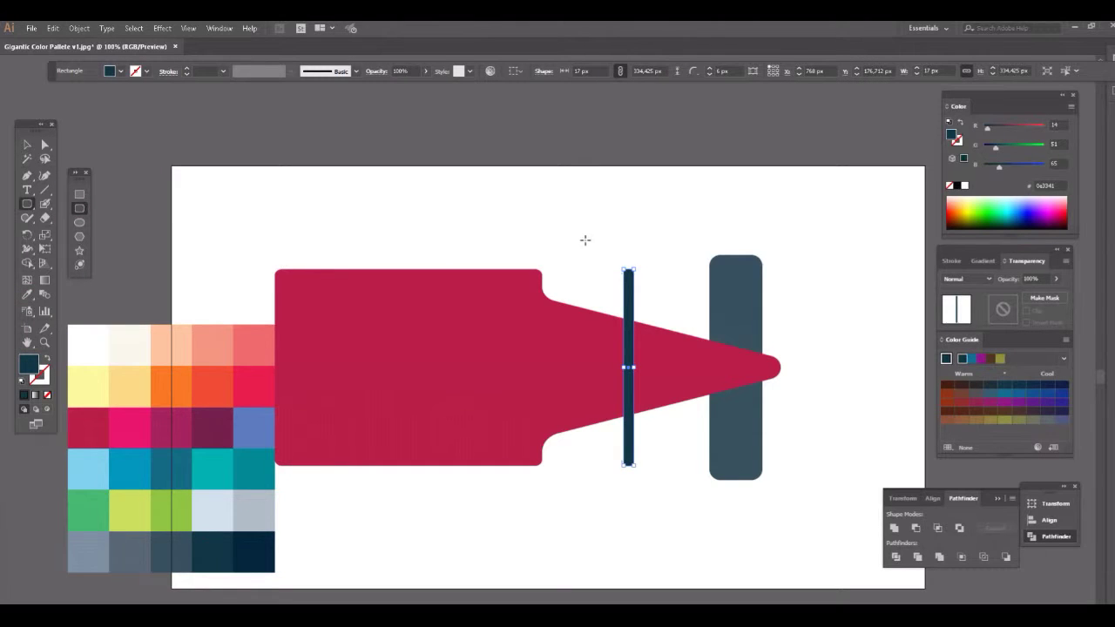
drag(666, 287, 629, 467)
key(v)
click(694, 245)
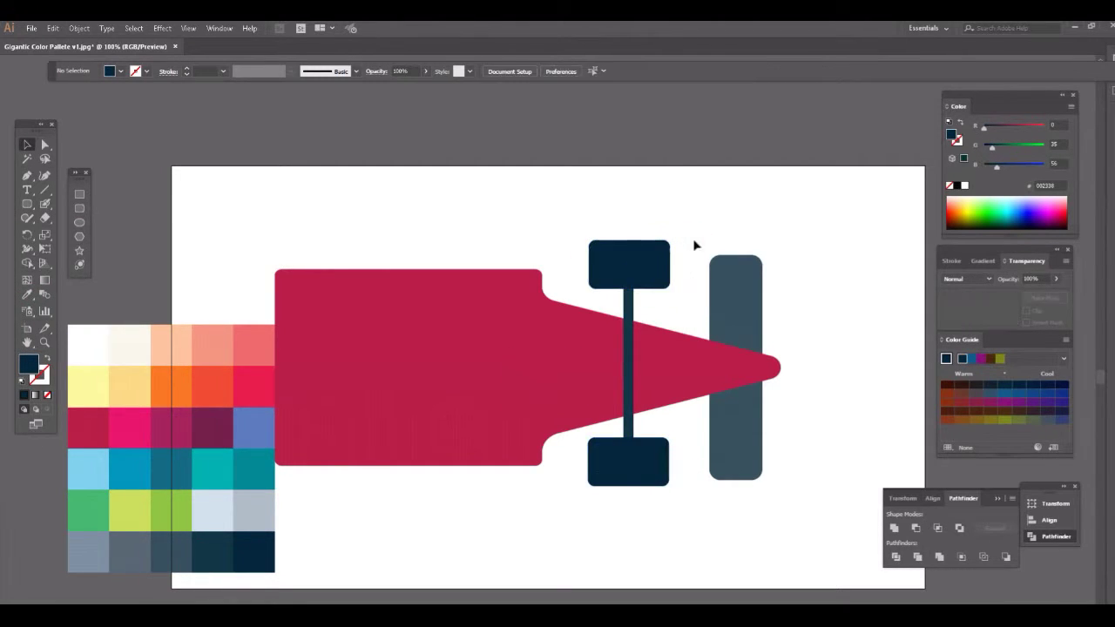
mouse_move(660, 275)
mouse_down()
mouse_move(646, 257)
mouse_move(657, 258)
mouse_up()
drag(642, 460, 650, 466)
drag(644, 257, 644, 271)
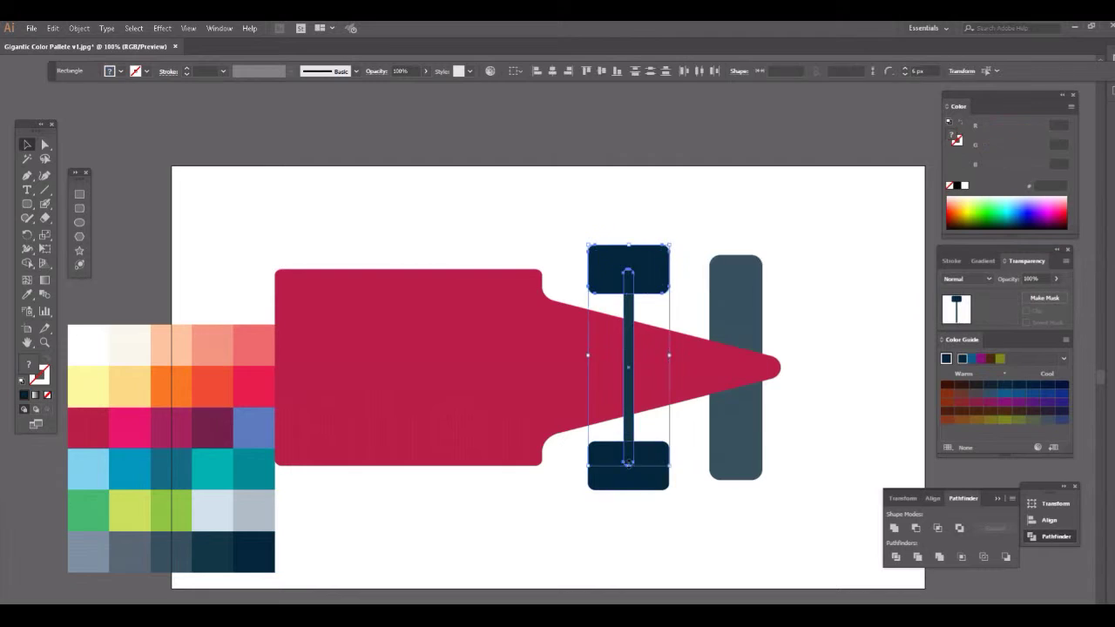
drag(627, 368, 365, 360)
- Send the axles behind the body, then divide a mid-body oval with an overlapping strip
right_click(599, 362)
click(723, 555)
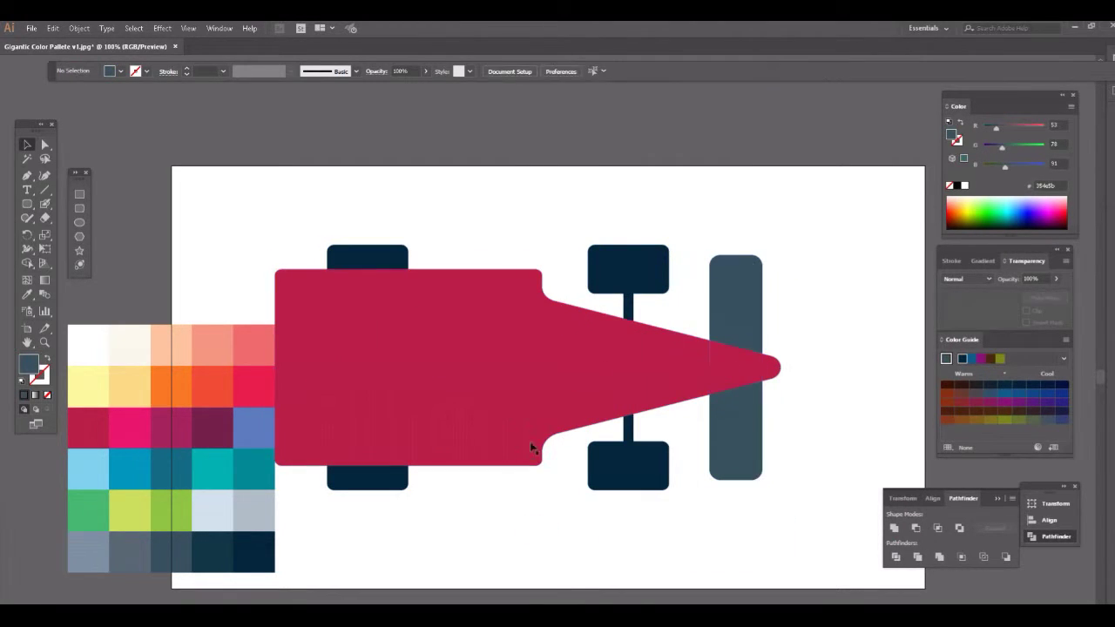
drag(549, 384, 584, 404)
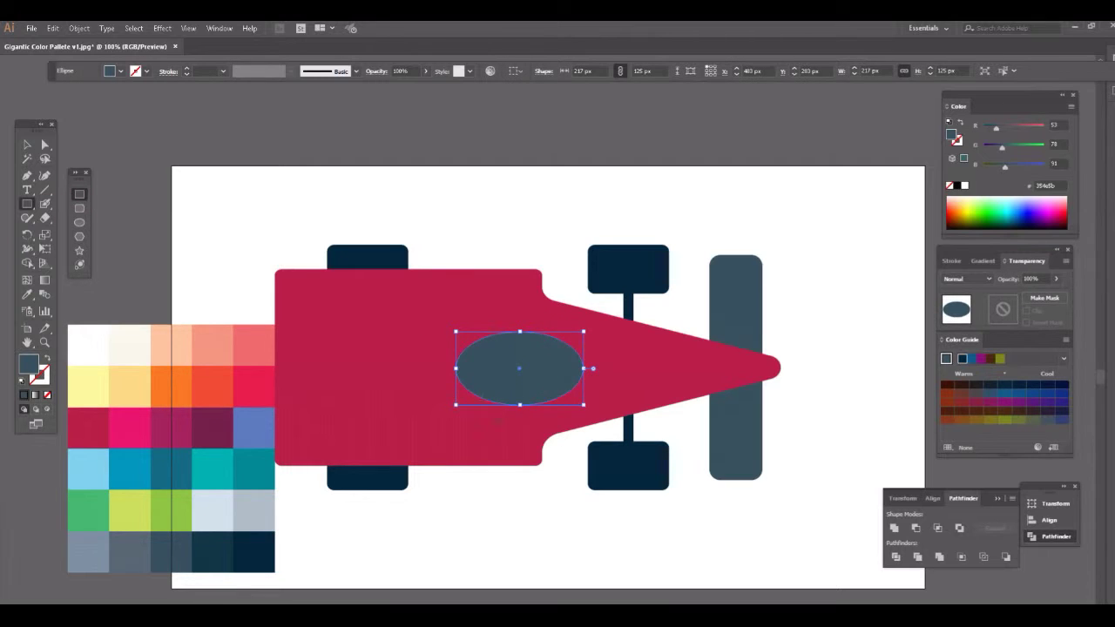
drag(520, 437, 527, 433)
key(v)
click(896, 555)
- Ungroup the pieces, delete the middle strip, and colour both oval halves navy
right_click(557, 373)
click(567, 440)
click(530, 386)
key(Delete)
drag(529, 369, 510, 368)
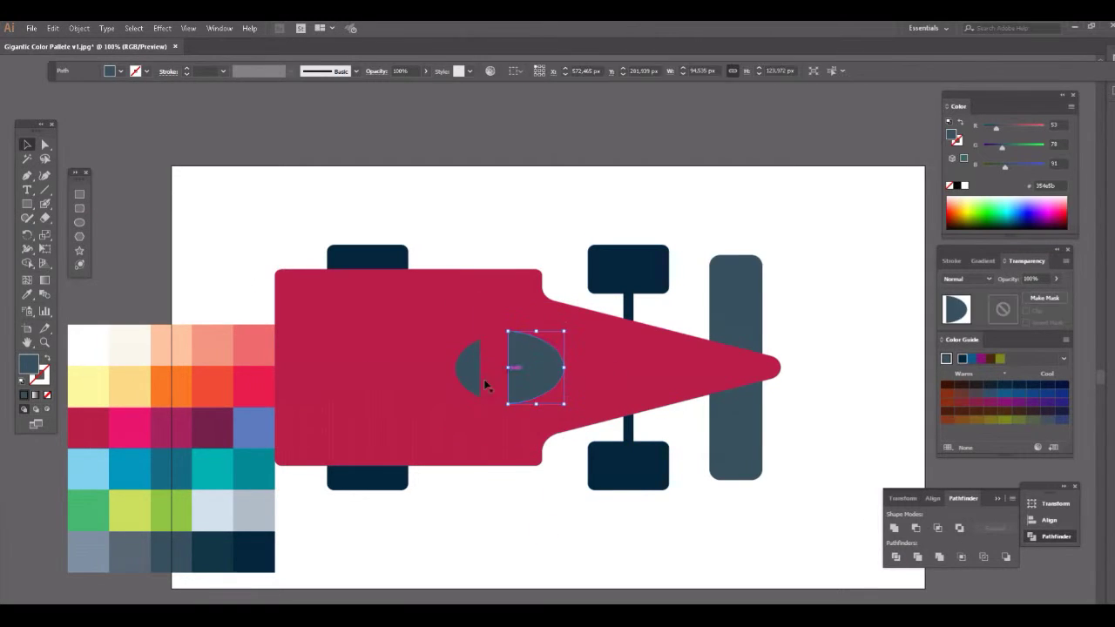
click(27, 293)
click(248, 553)
ctrl+click(468, 367)
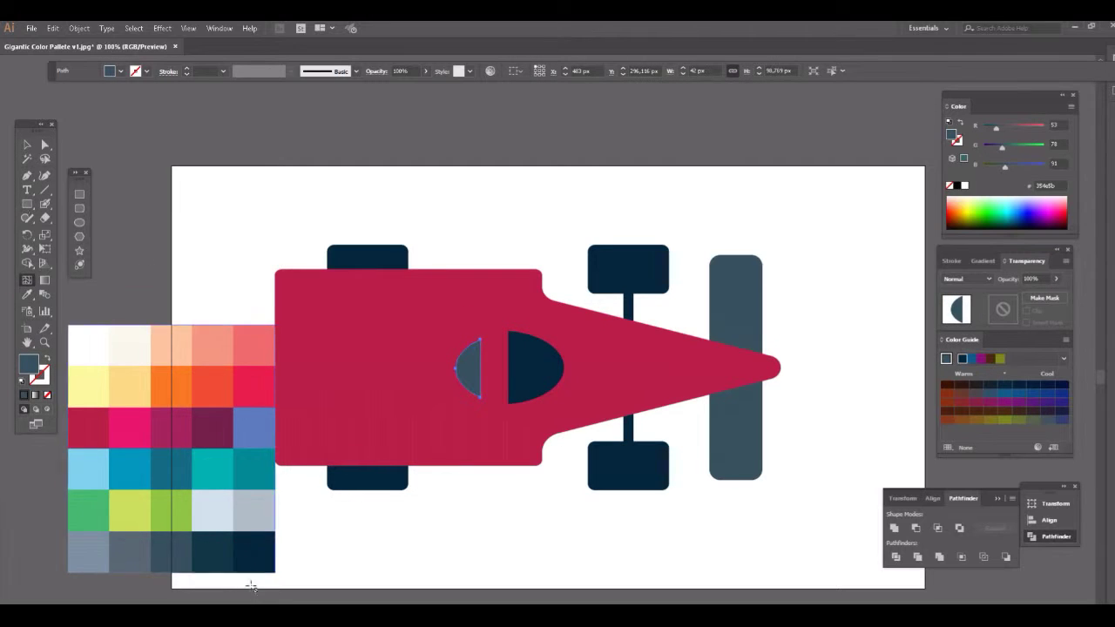
click(249, 553)
- Copy the slate bar from the nose to the body's rear edge
key(a)
click(523, 531)
click(736, 365)
key(v)
alt+drag(724, 387, 301, 393)
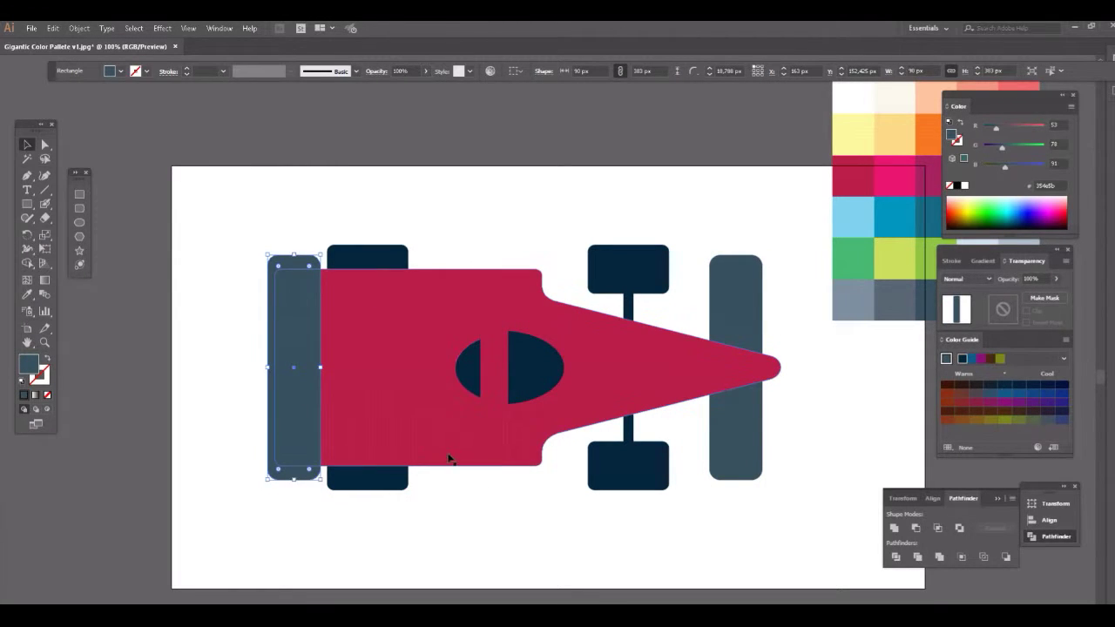
- Place and discard a three-point star triangle, then stretch the red body left over the rear bar
click(79, 250)
click(536, 248)
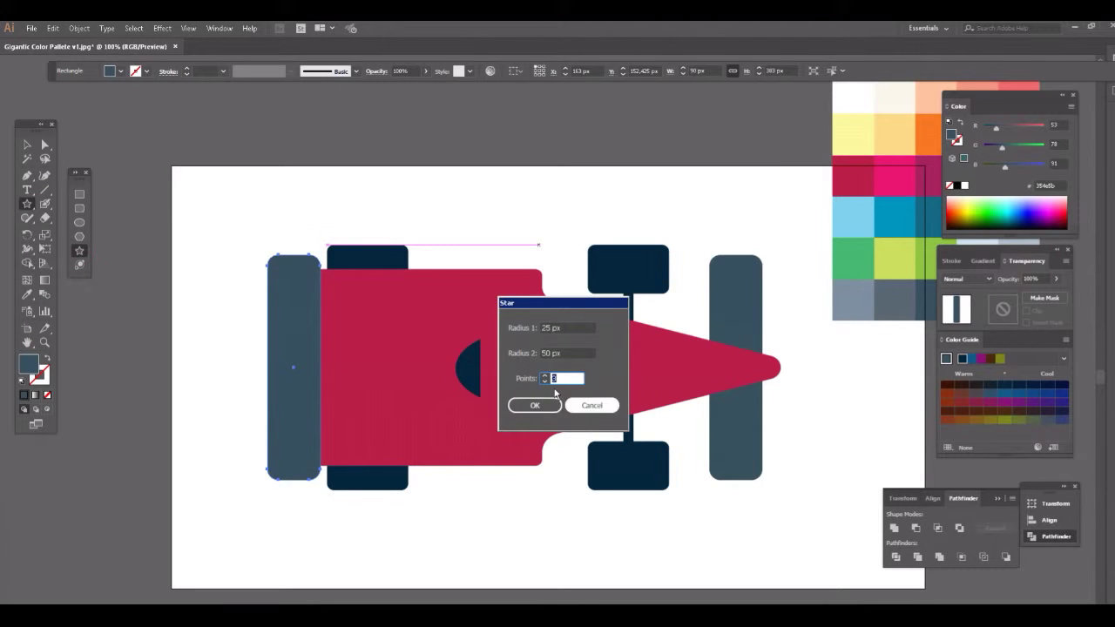
key(Return)
mouse_move(369, 421)
mouse_down()
mouse_move(346, 448)
mouse_move(403, 477)
mouse_move(318, 459)
mouse_move(395, 373)
mouse_up()
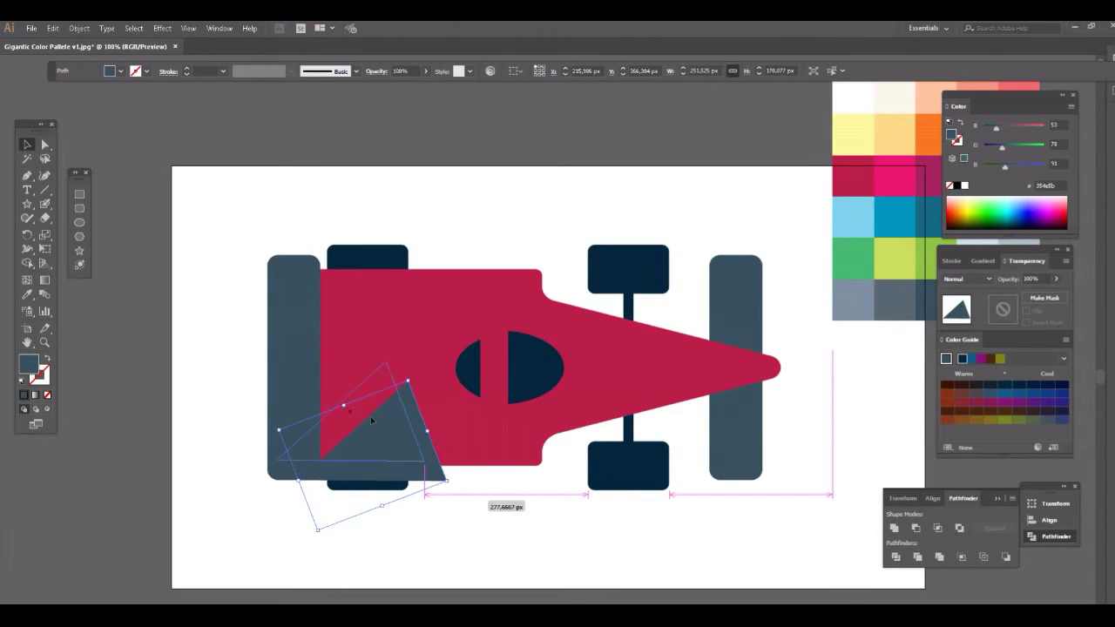
drag(396, 373, 469, 425)
key(Delete)
mouse_move(405, 403)
mouse_down()
mouse_move(474, 393)
mouse_move(477, 369)
mouse_up()
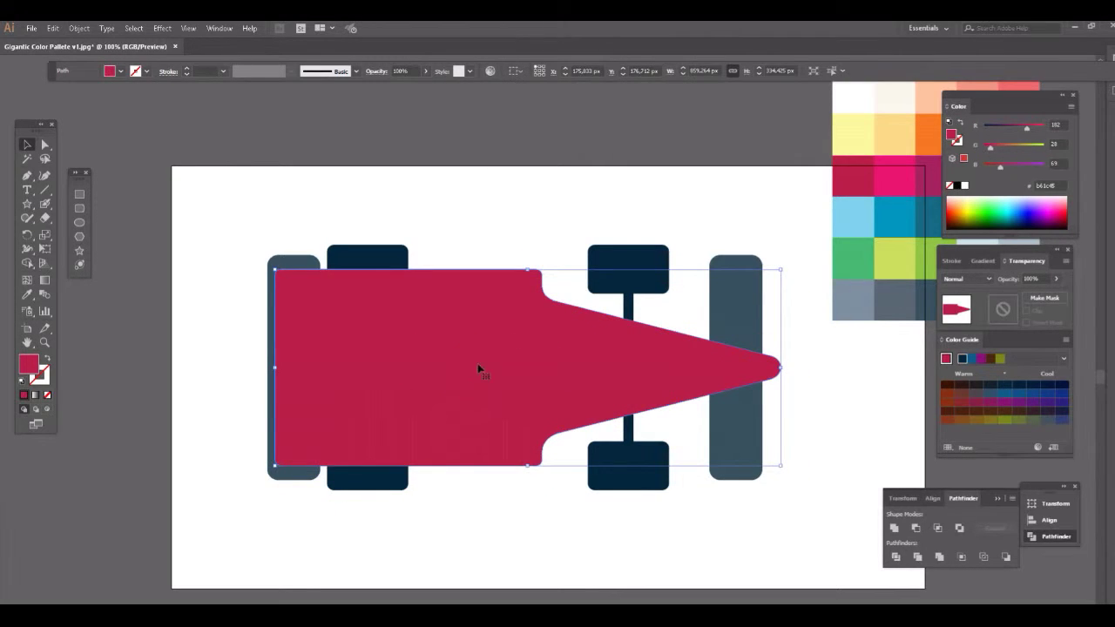
- Draw two crossing diagonal lines across the body's rear
click(43, 223)
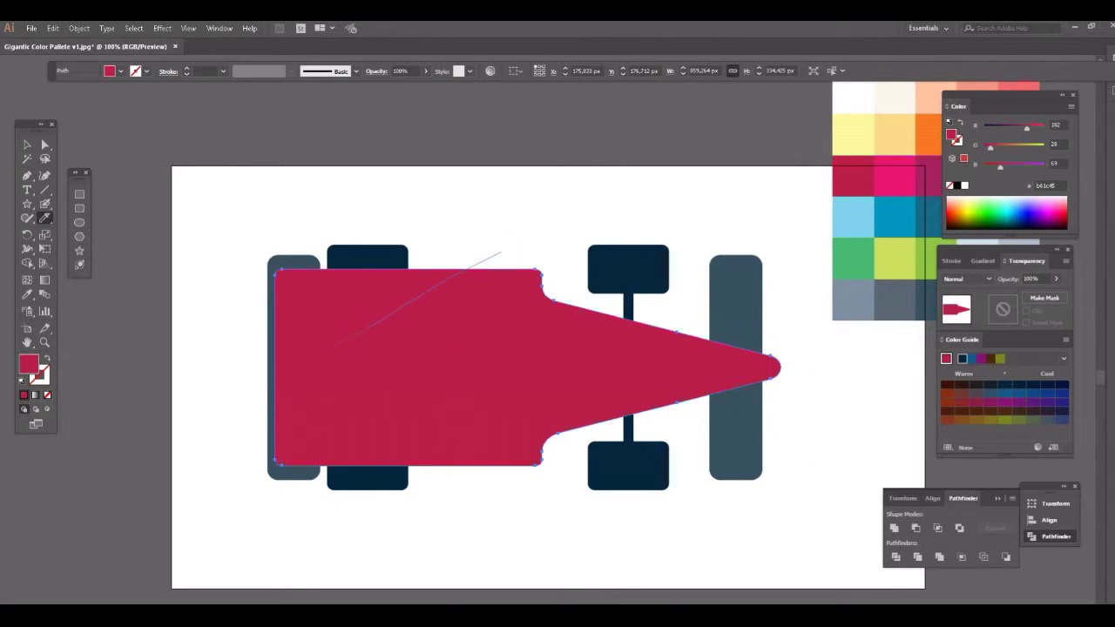
drag(476, 251, 349, 373)
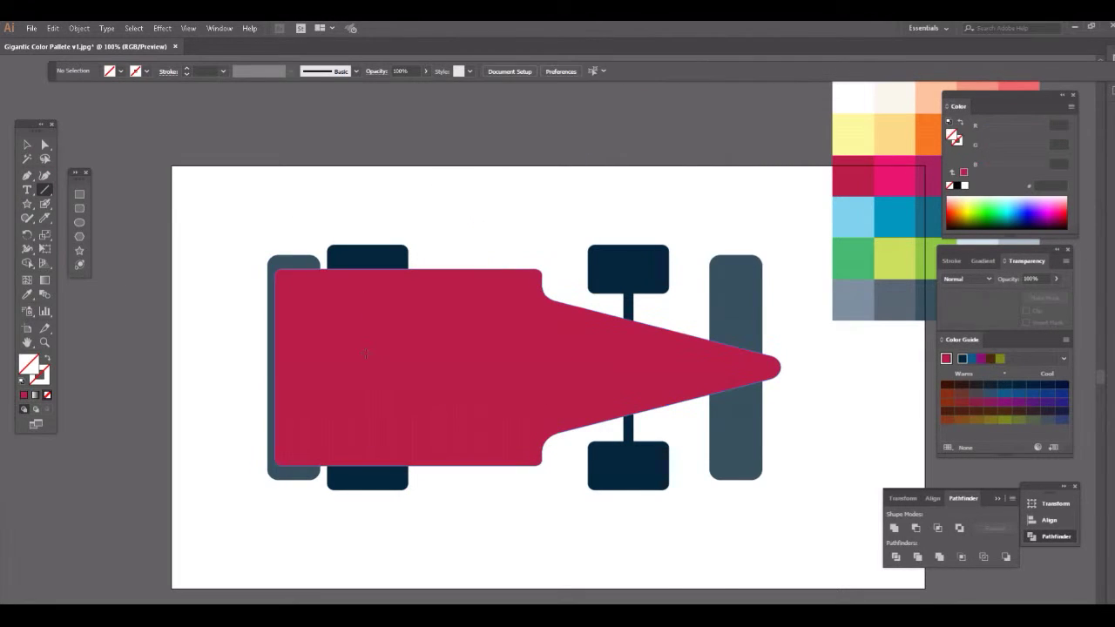
mouse_move(323, 397)
mouse_down()
mouse_move(233, 453)
mouse_move(250, 490)
mouse_up()
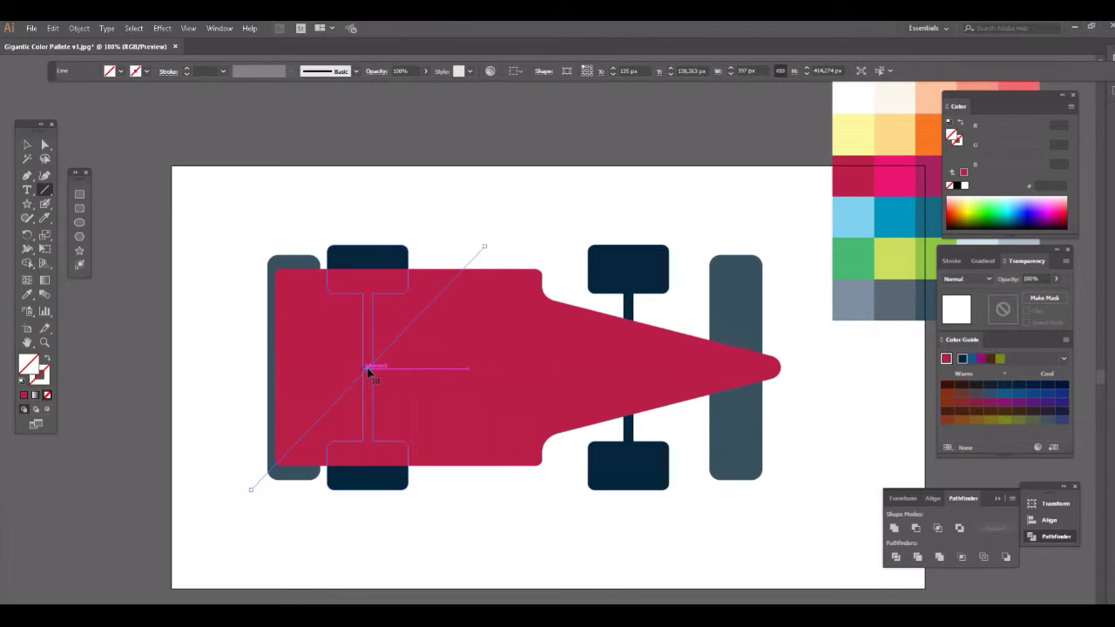
key(v)
key(ctrl+shift+a)
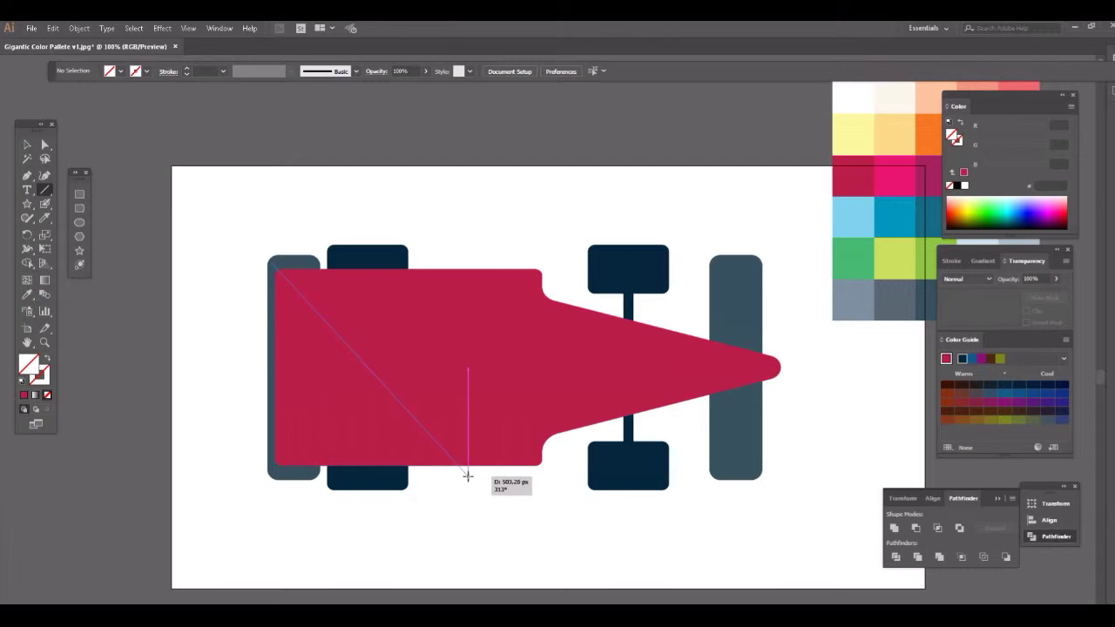
- Select both diagonals with the red body and apply Pathfinder Divide
key(v)
click(377, 365)
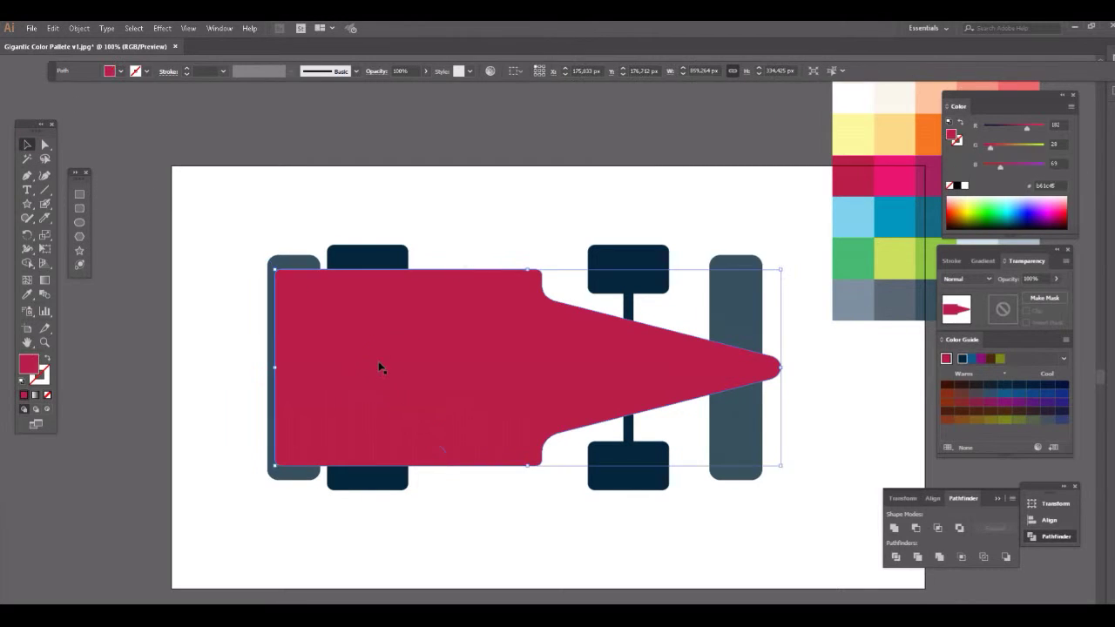
shift+click(337, 338)
click(896, 556)
click(669, 384)
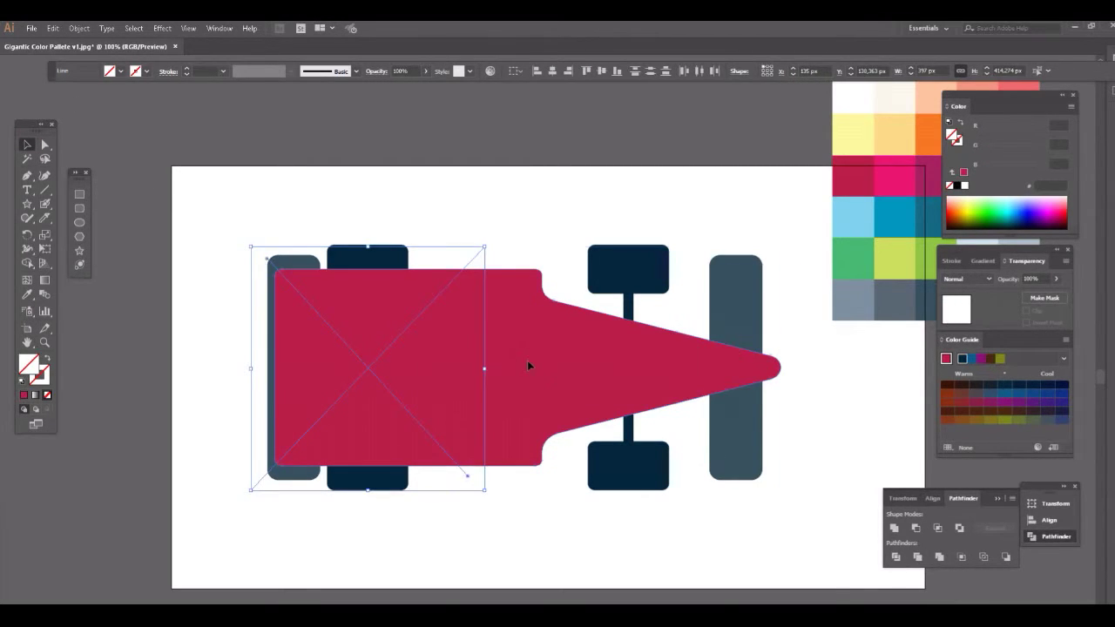
click(688, 553)
right_click(456, 406)
click(393, 441)
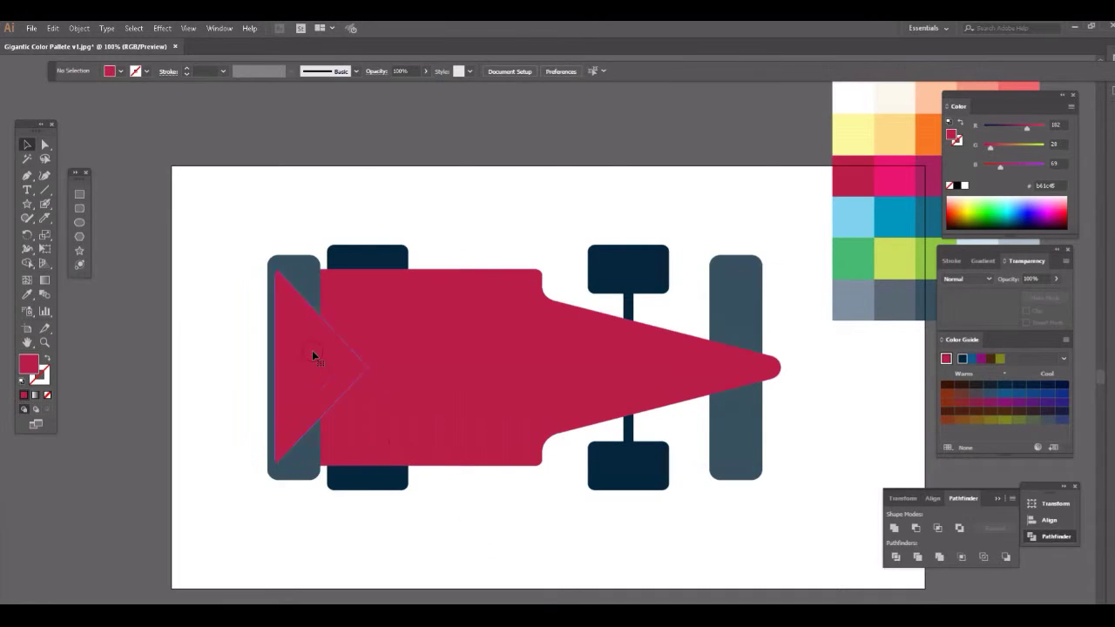
click(312, 353)
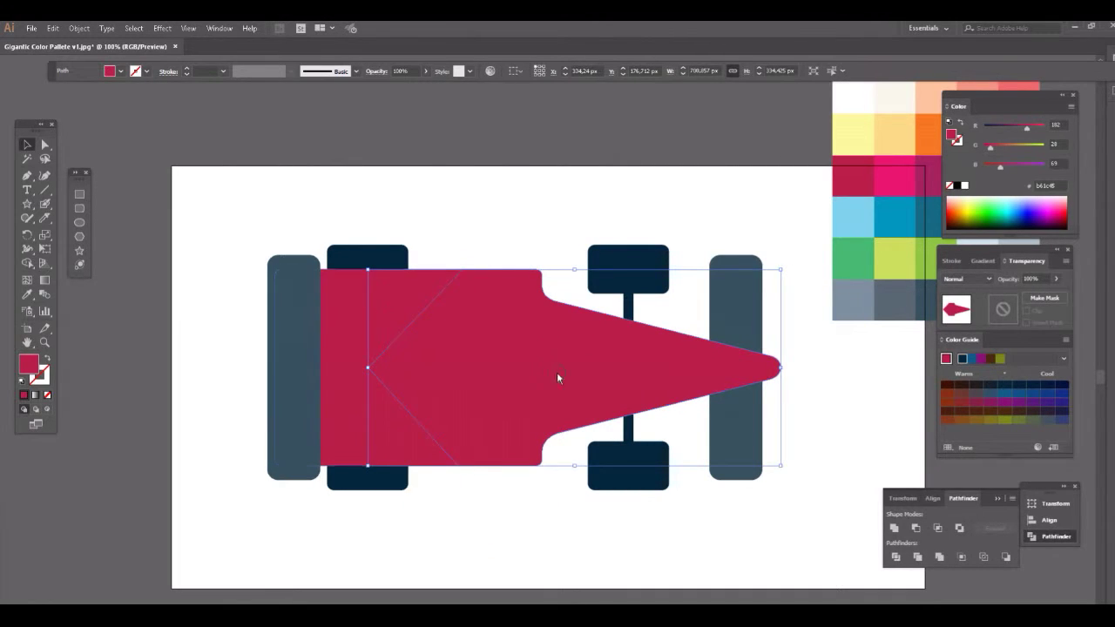
- Drag the body's rear anchors into a point and bring the cockpit and left axle to the front
click(27, 295)
drag(467, 278, 455, 461)
key(a)
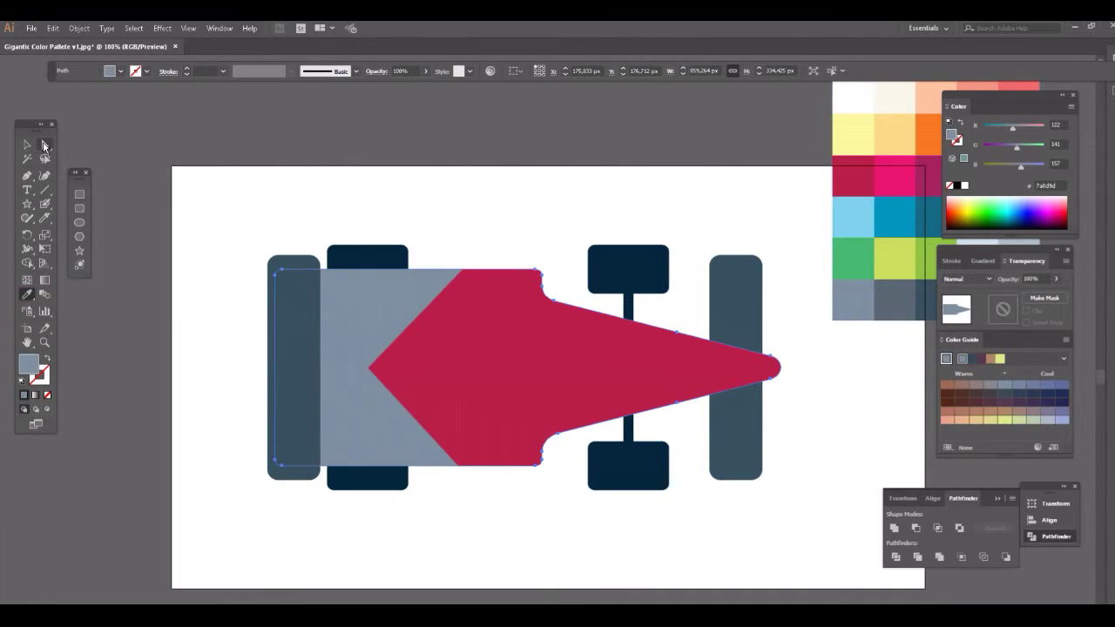
right_click(425, 374)
right_click(456, 400)
click(368, 259)
right_click(366, 280)
click(477, 428)
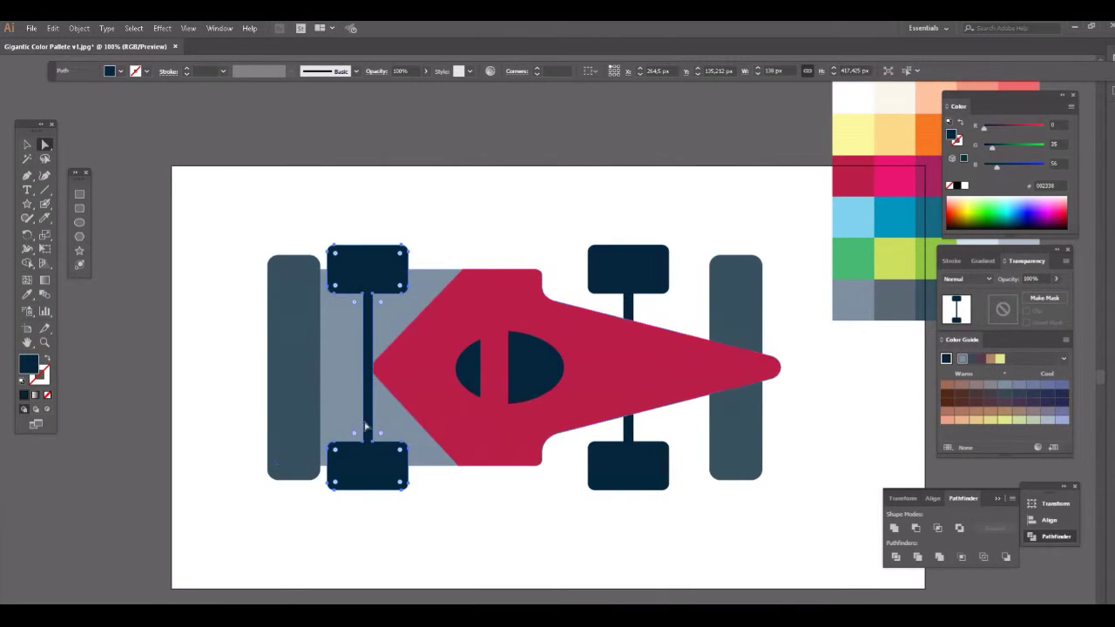
- Pull the body's rear tip further left toward the tire
click(369, 369)
drag(371, 376, 270, 369)
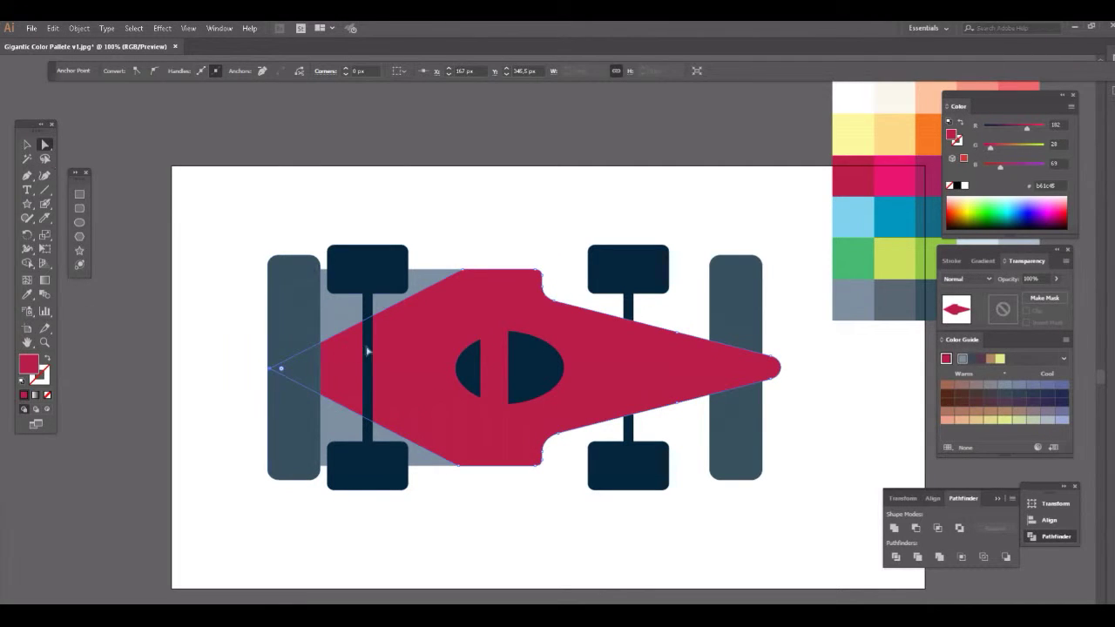
shift+click(367, 351)
- Undo the tip edits and move the body's tip to the car's far-left edge
right_click(406, 366)
key(Escape)
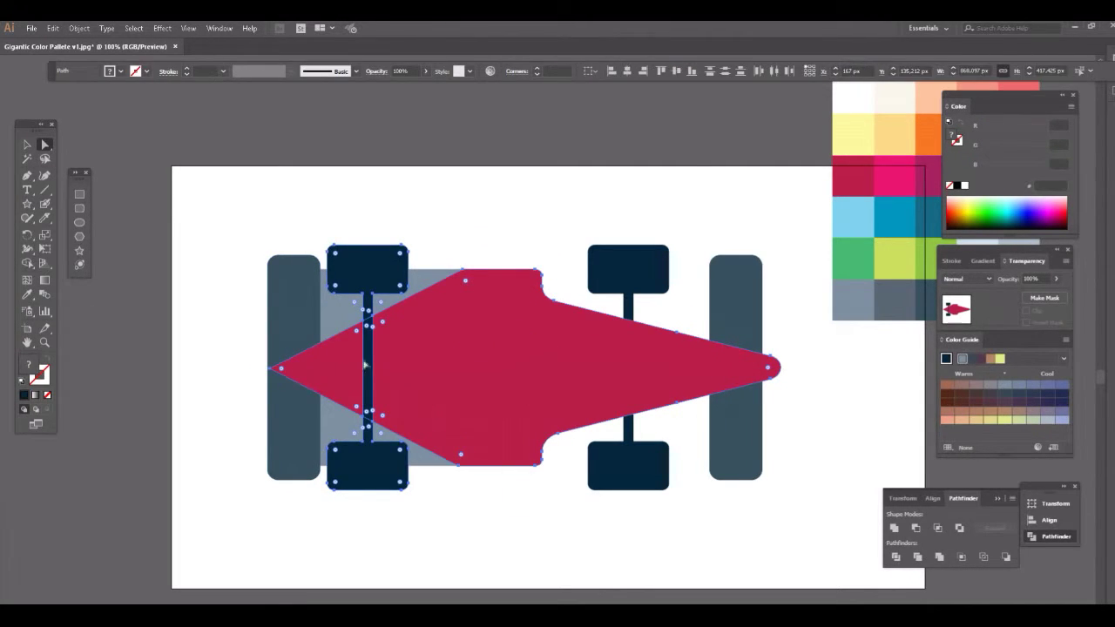
shift+click(367, 353)
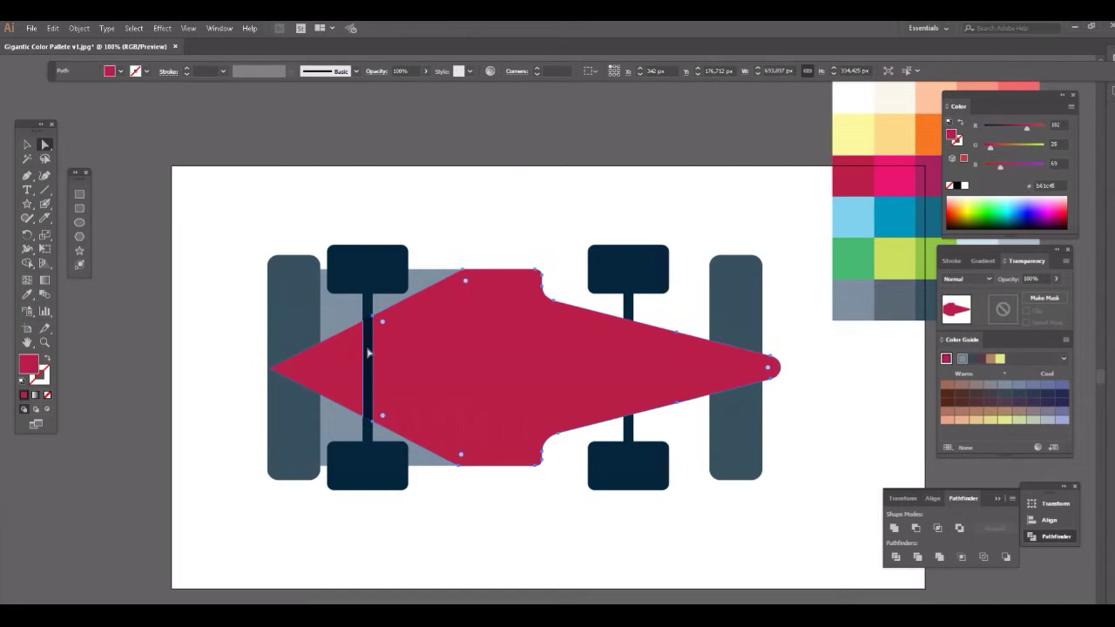
key(ctrl+z)
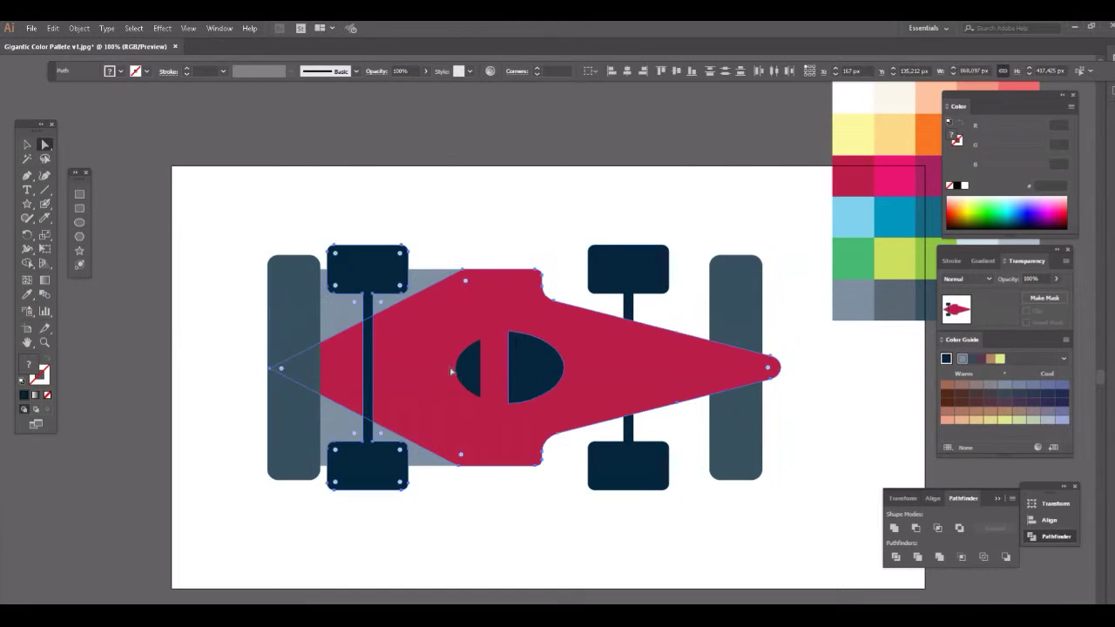
key(ctrl+z)
drag(367, 367, 278, 367)
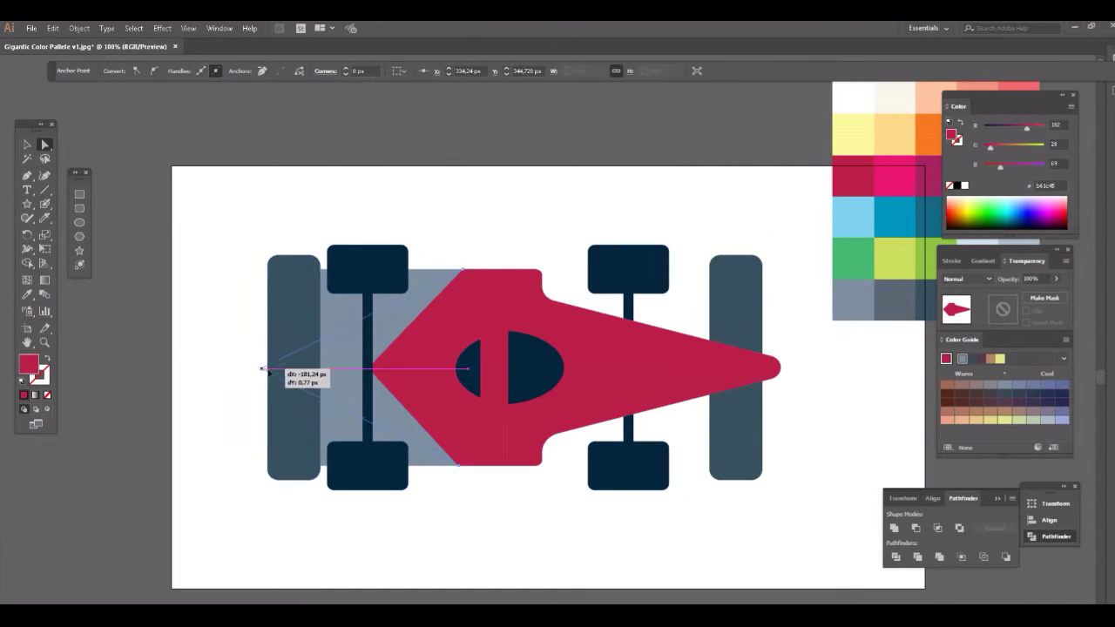
- Bring the red body in front of the cockpit and the left wheel in front of the body
right_click(413, 347)
right_click(435, 386)
click(557, 552)
right_click(418, 380)
key(Escape)
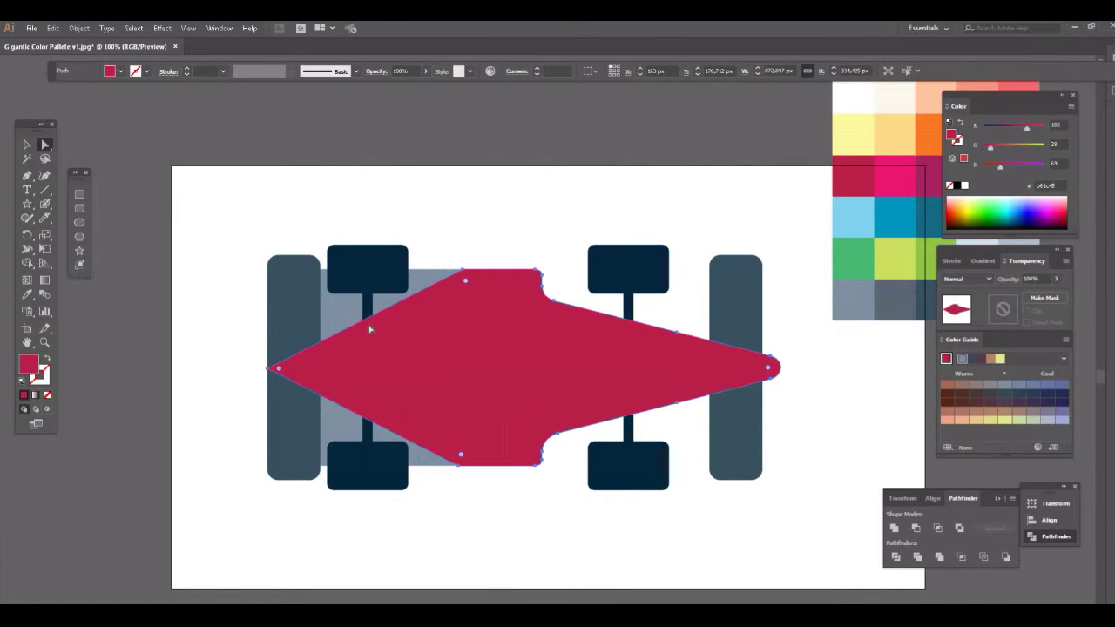
right_click(300, 324)
click(427, 479)
- Isolate the cockpit half-ellipse and send it one step backward
drag(196, 176, 836, 538)
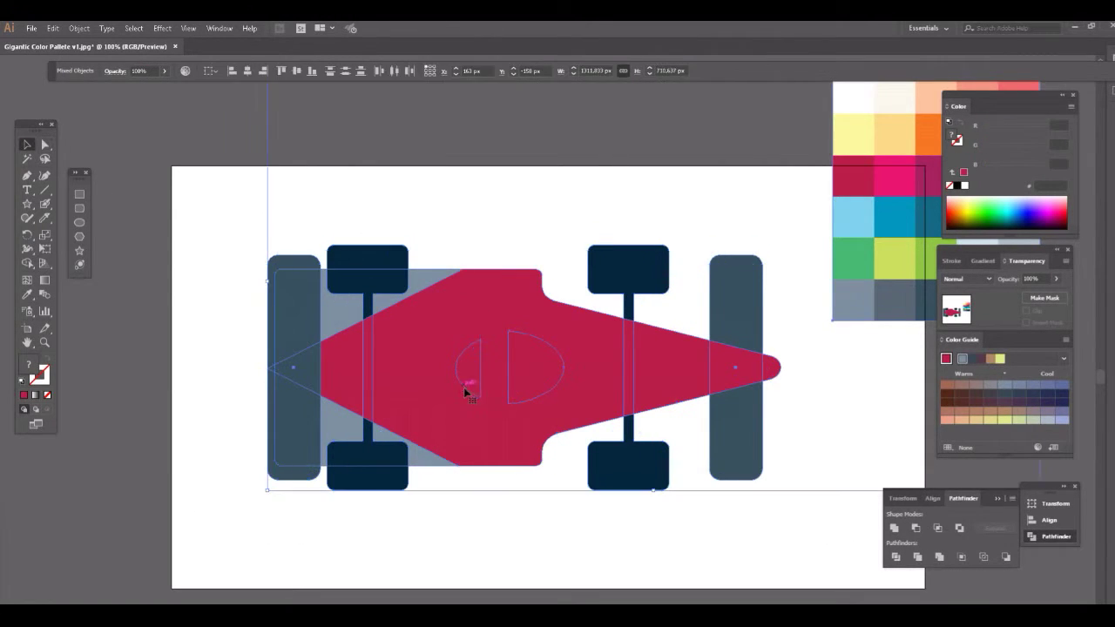
double_click(473, 370)
right_click(473, 370)
click(487, 534)
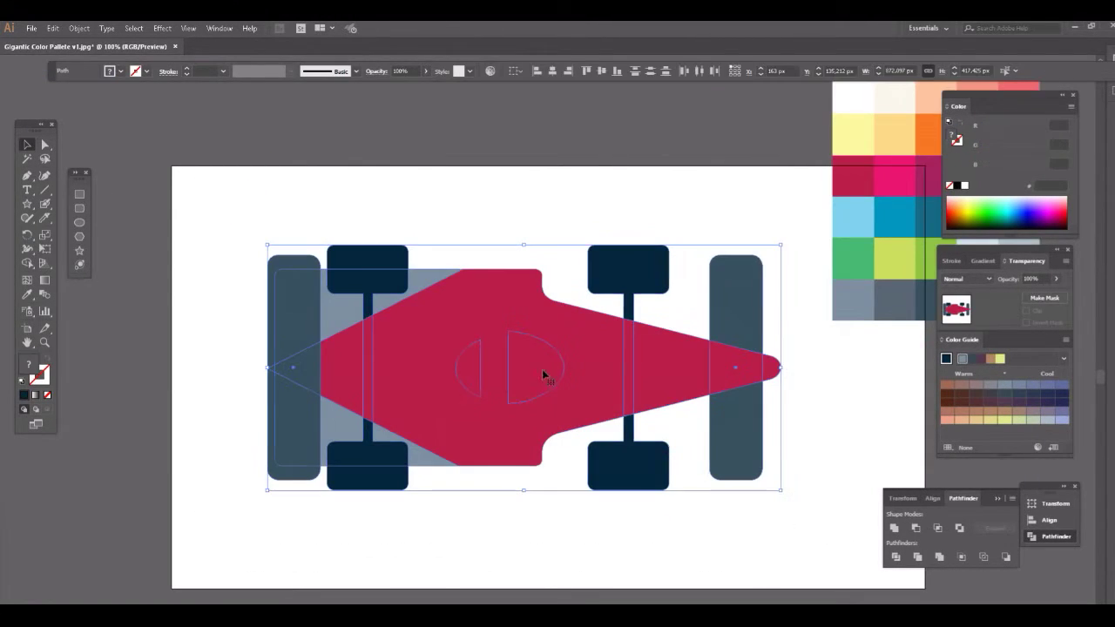
double_click(510, 379)
right_click(544, 375)
click(671, 535)
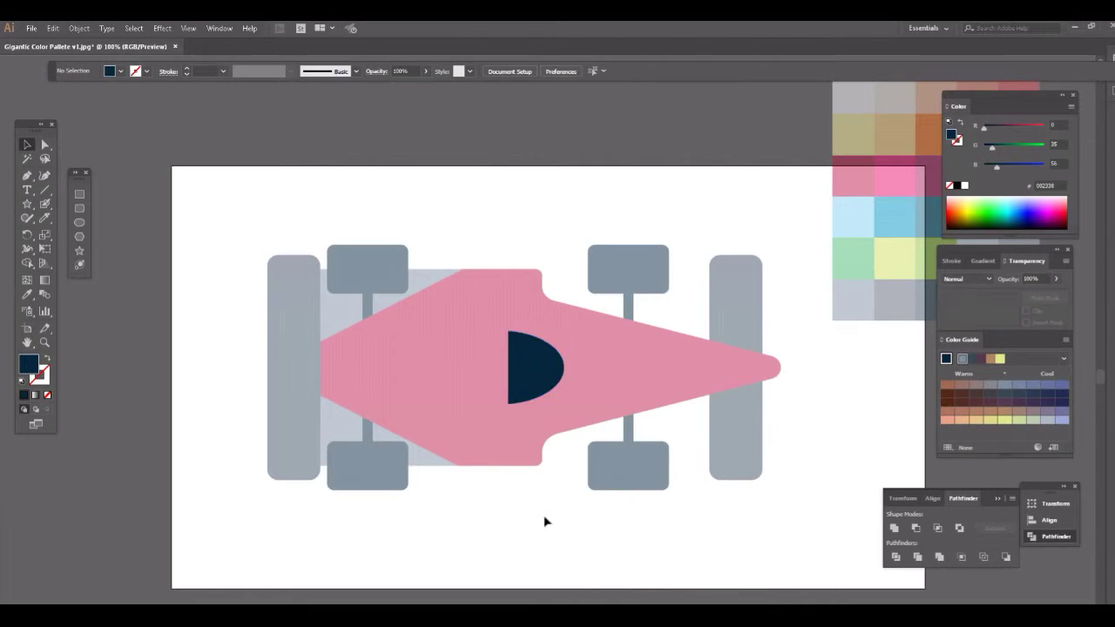
- Exit isolation mode and send the cockpit half-ellipse further back in the stacking order
double_click(545, 520)
click(447, 326)
right_click(448, 325)
click(575, 493)
right_click(504, 433)
key(Escape)
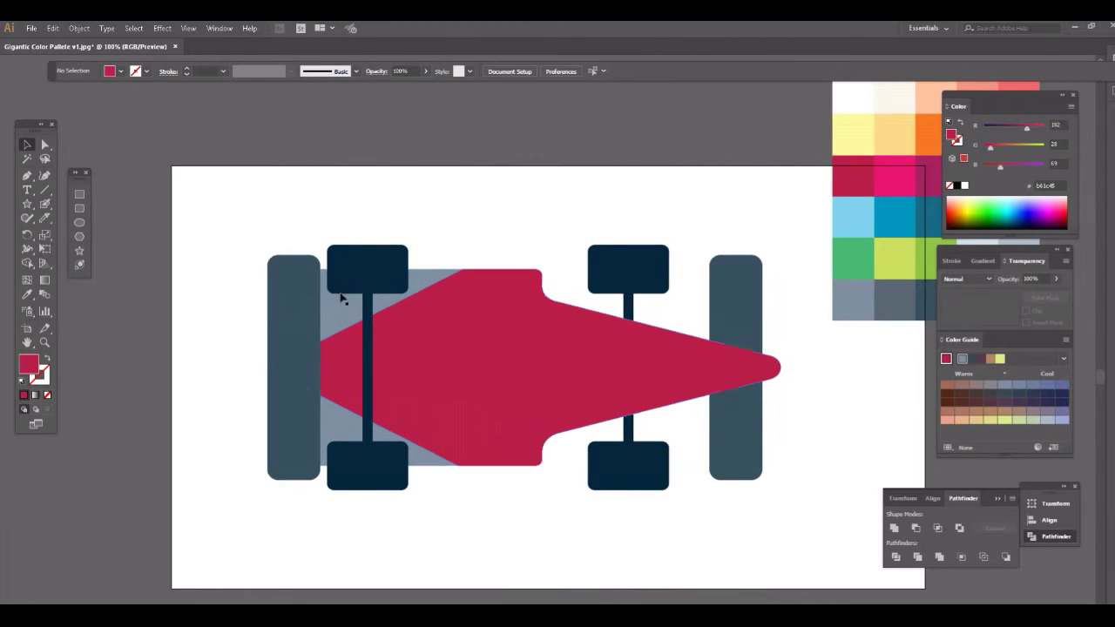
- Try further stacking changes, deselect everything, and marquee-select the cockpit half-ellipse
click(340, 293)
right_click(369, 281)
click(488, 440)
click(490, 522)
right_click(542, 392)
drag(217, 185, 837, 553)
- In isolation mode, reposition both cockpit halves side by side below the car body
double_click(477, 399)
drag(468, 369, 452, 526)
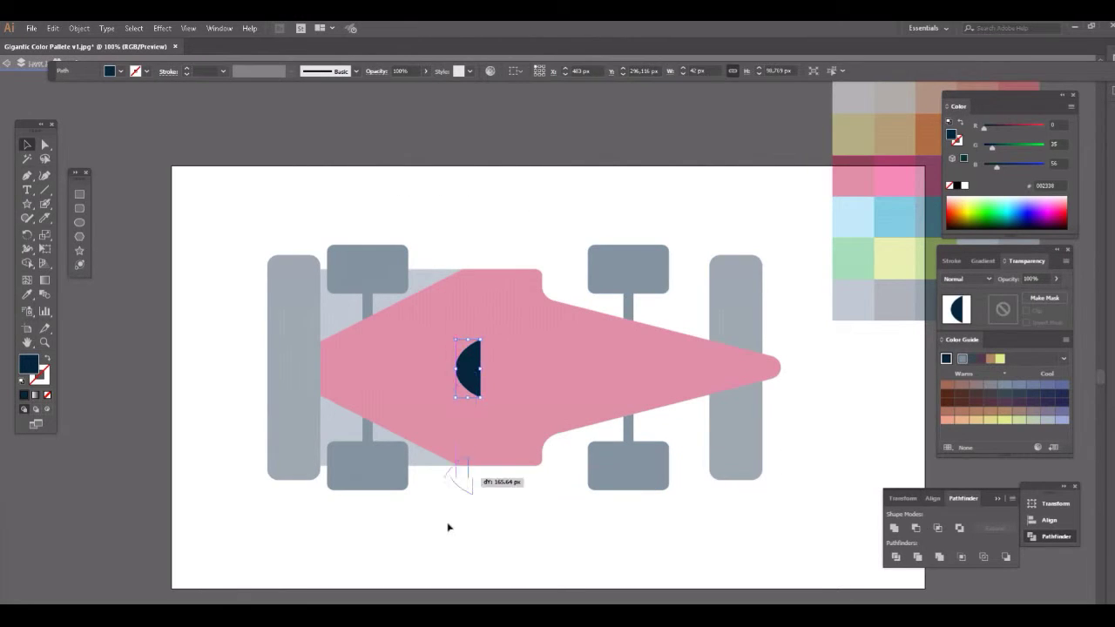
double_click(241, 199)
double_click(513, 367)
mouse_move(509, 365)
mouse_down()
mouse_move(473, 525)
mouse_move(531, 378)
mouse_move(559, 373)
mouse_up()
double_click(557, 564)
- Nudge the cockpit's right half to widen the gap, then select the whole car group
right_click(498, 535)
click(534, 468)
click(543, 497)
key(ctrl+shift+a)
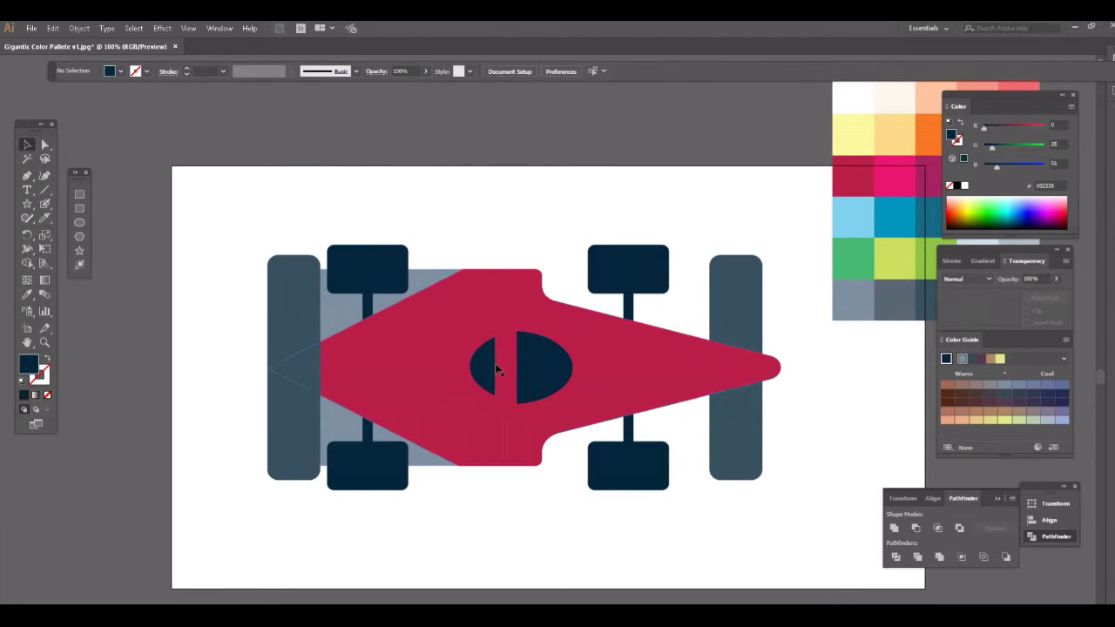
click(448, 331)
click(895, 557)
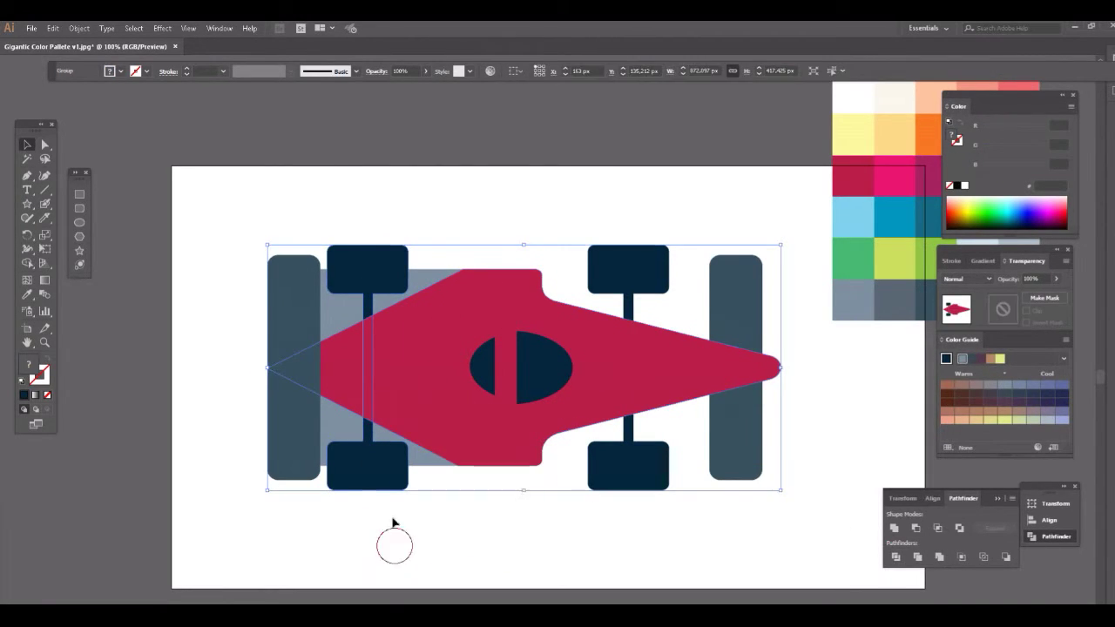
- Ungroup the car parts
click(906, 301)
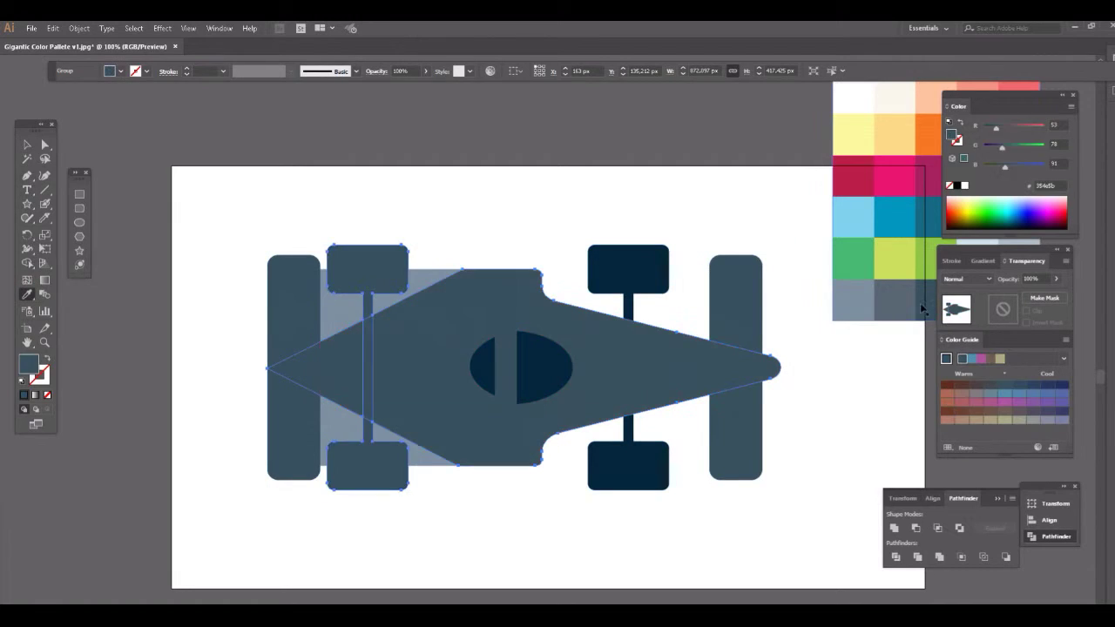
key(ctrl+z)
right_click(411, 374)
click(435, 446)
- Give the left axle the crimson body colour with Multiply blending
click(367, 394)
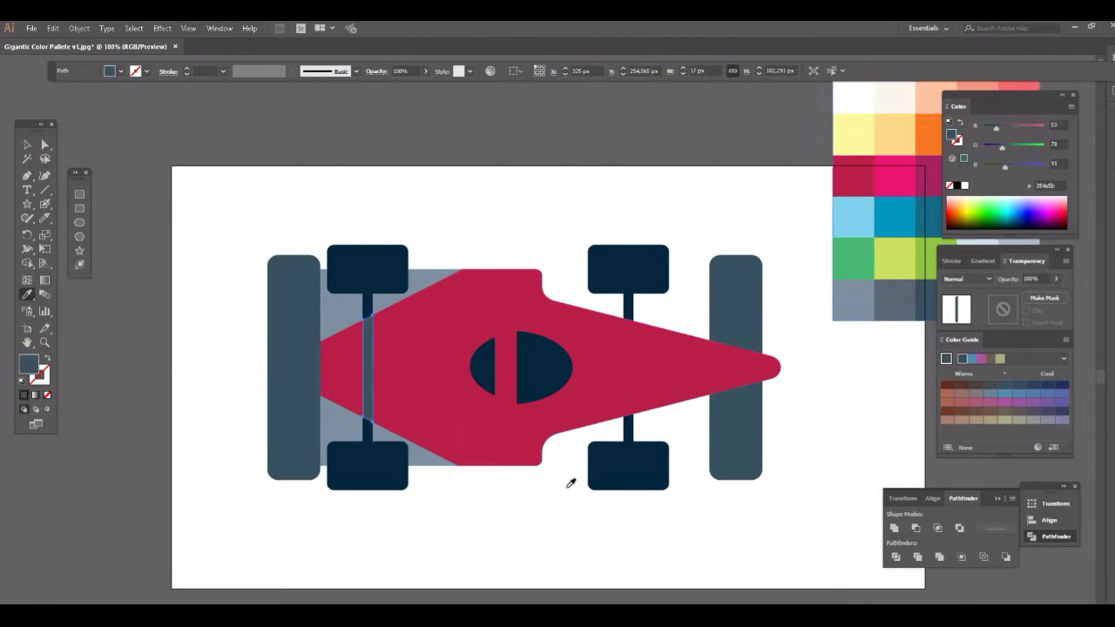
key(i)
click(853, 179)
click(964, 279)
click(970, 321)
click(543, 471)
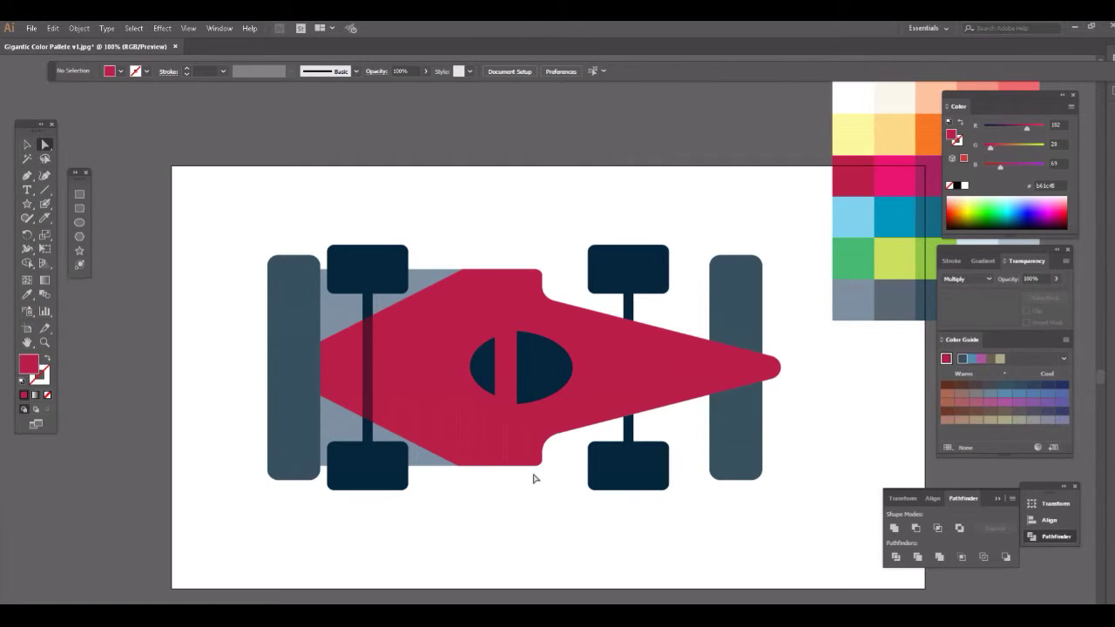
- Shorten the red body and grey-blue panel vertically, and move the left tire right
click(648, 352)
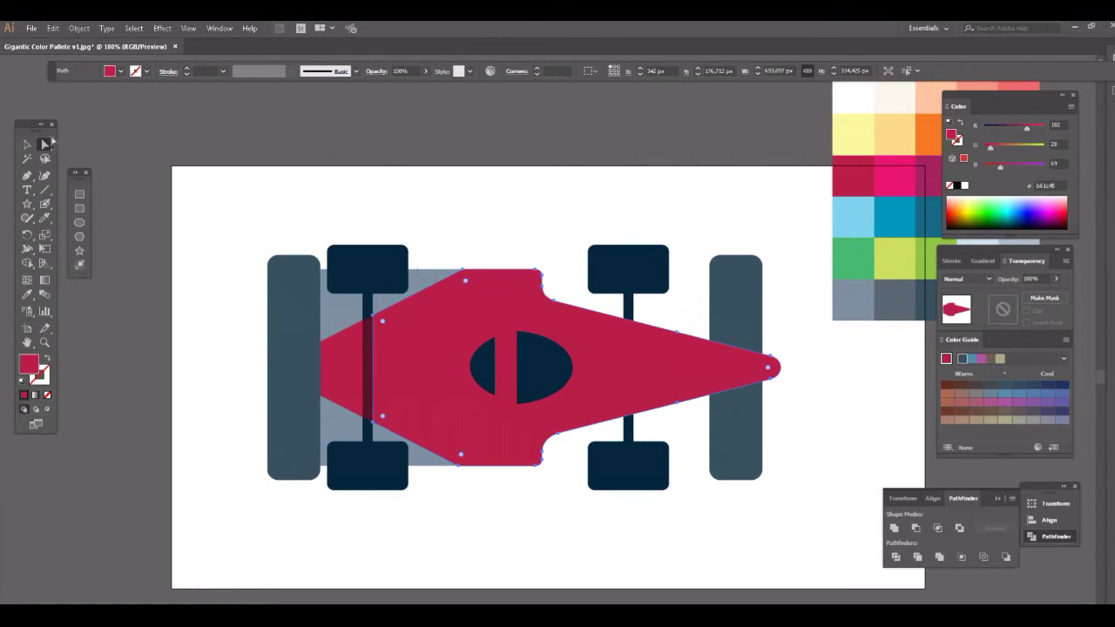
key(v)
shift+click(329, 310)
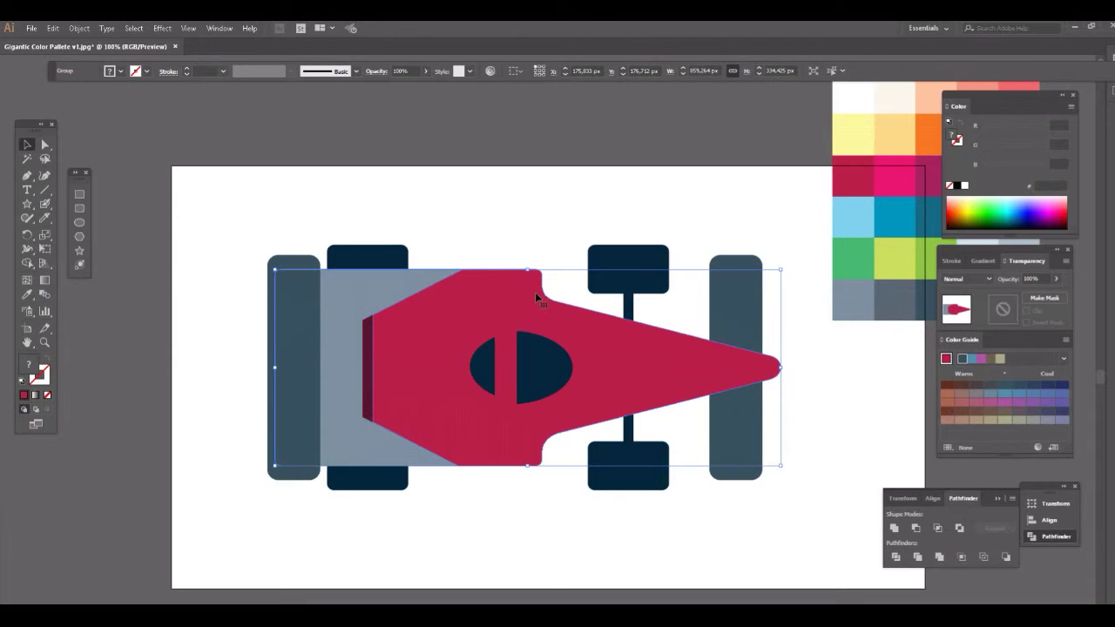
drag(530, 277, 529, 284)
mouse_move(282, 350)
mouse_down()
mouse_move(332, 351)
mouse_move(323, 368)
mouse_up()
- Try combining the left tire and red body into one shape, then undo it
click(491, 510)
click(322, 366)
shift+click(435, 401)
click(929, 554)
key(ctrl+z)
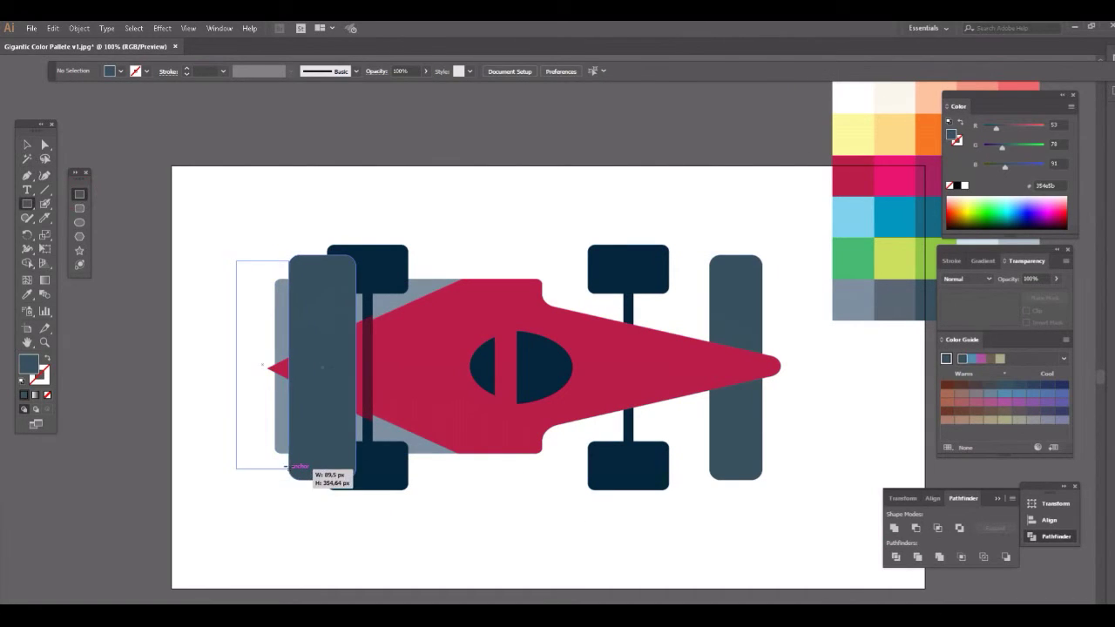
- Draw a blue-grey rectangle at the car's rear and narrow it to a thin strip
drag(288, 468, 288, 469)
click(27, 145)
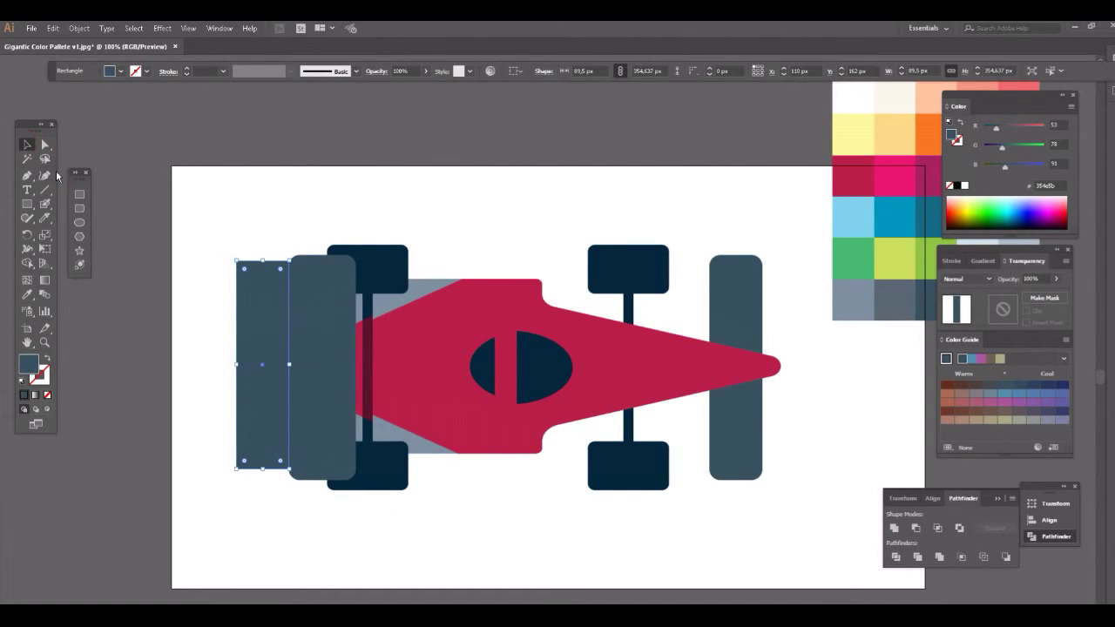
drag(236, 364, 277, 364)
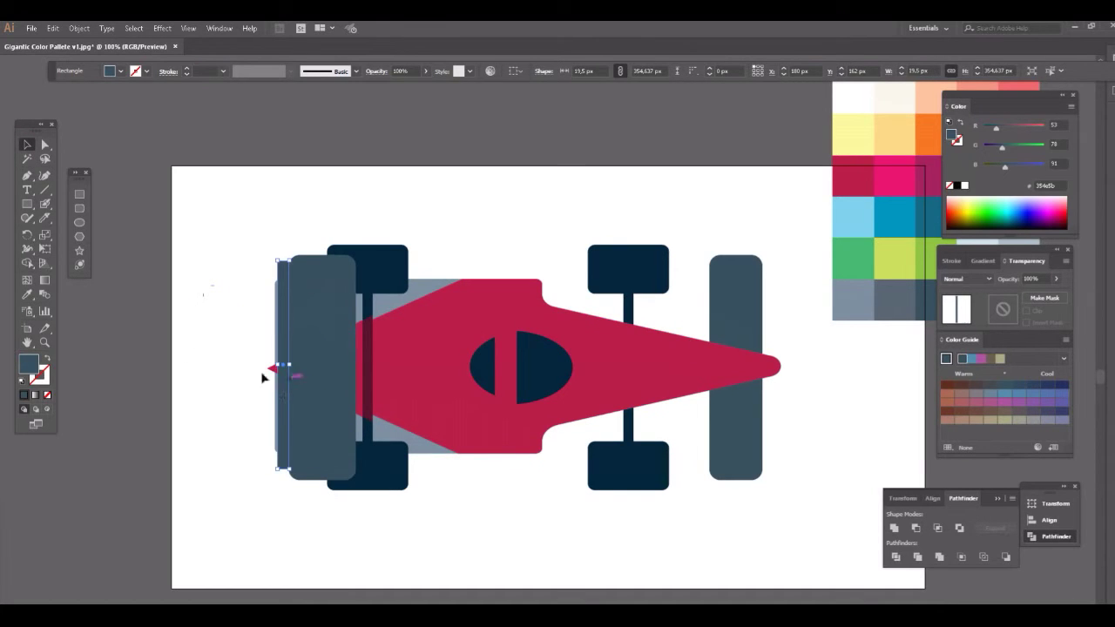
key(ctrl+shift+a)
- Zoom in, make a clipping mask from the selected body parts, and adjust stacking
key(ctrl+plus)
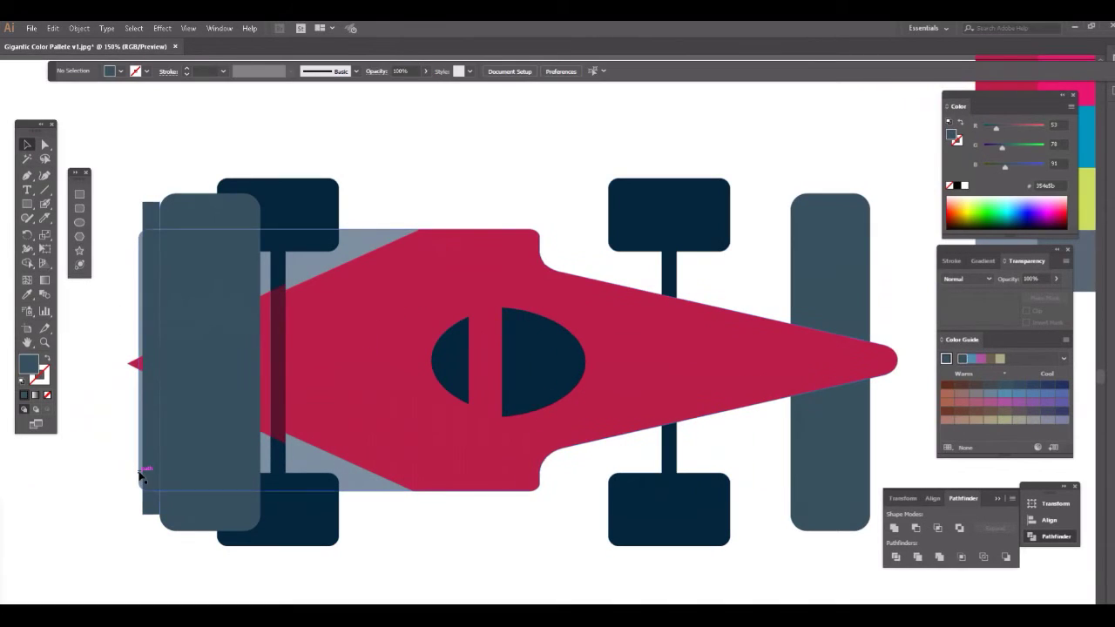
drag(140, 475, 161, 225)
right_click(144, 207)
click(168, 290)
right_click(168, 290)
click(296, 405)
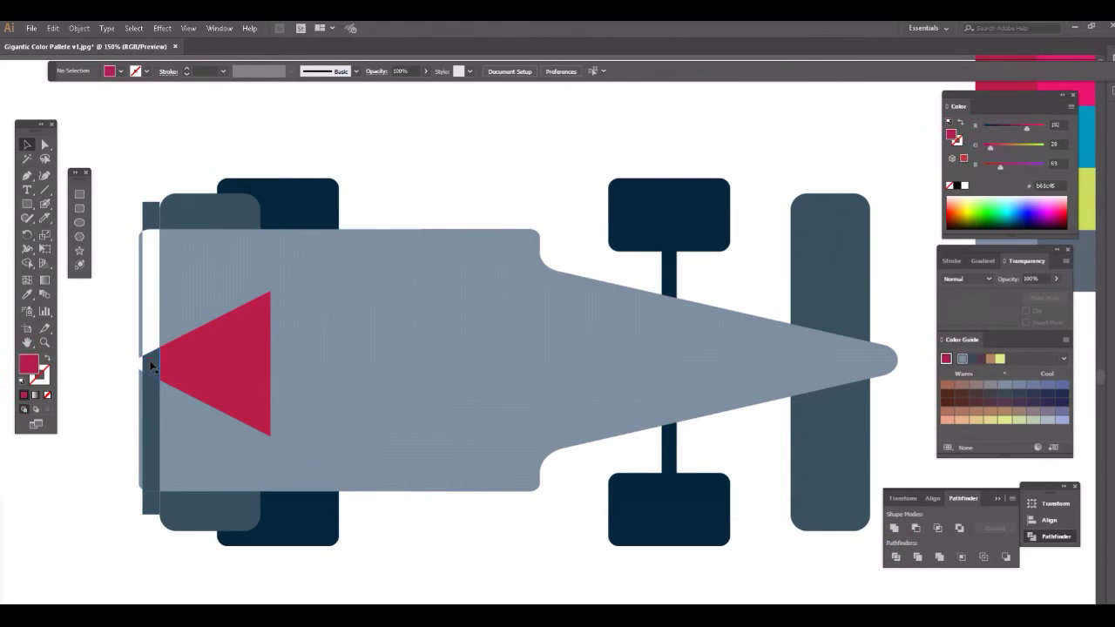
- Mask the body with the red rear triangle so only the red shape shows
click(309, 340)
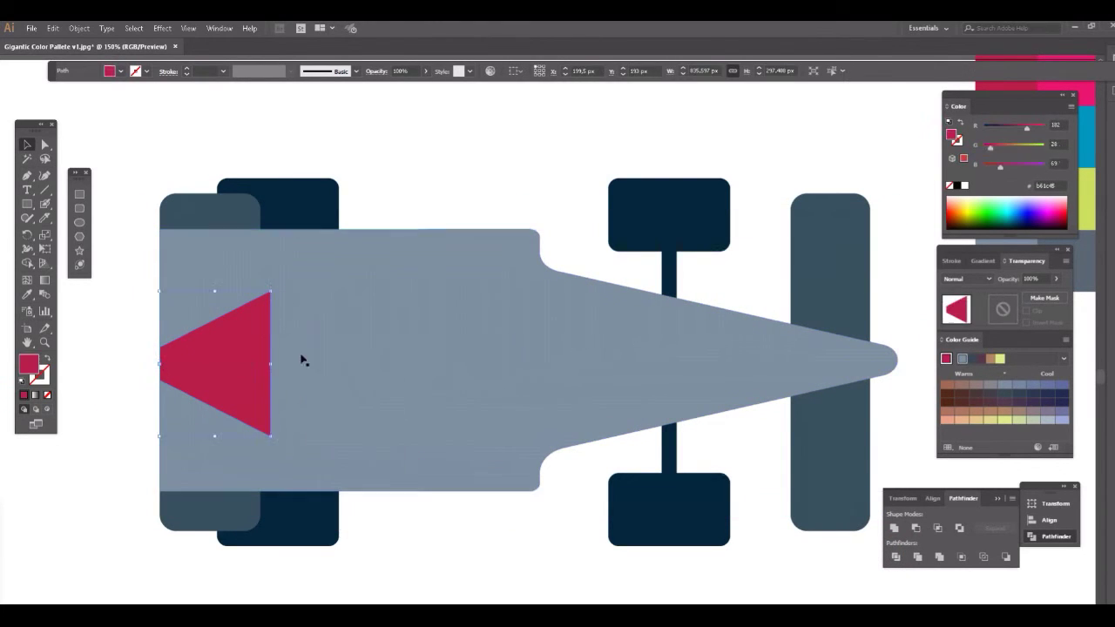
right_click(333, 350)
click(374, 459)
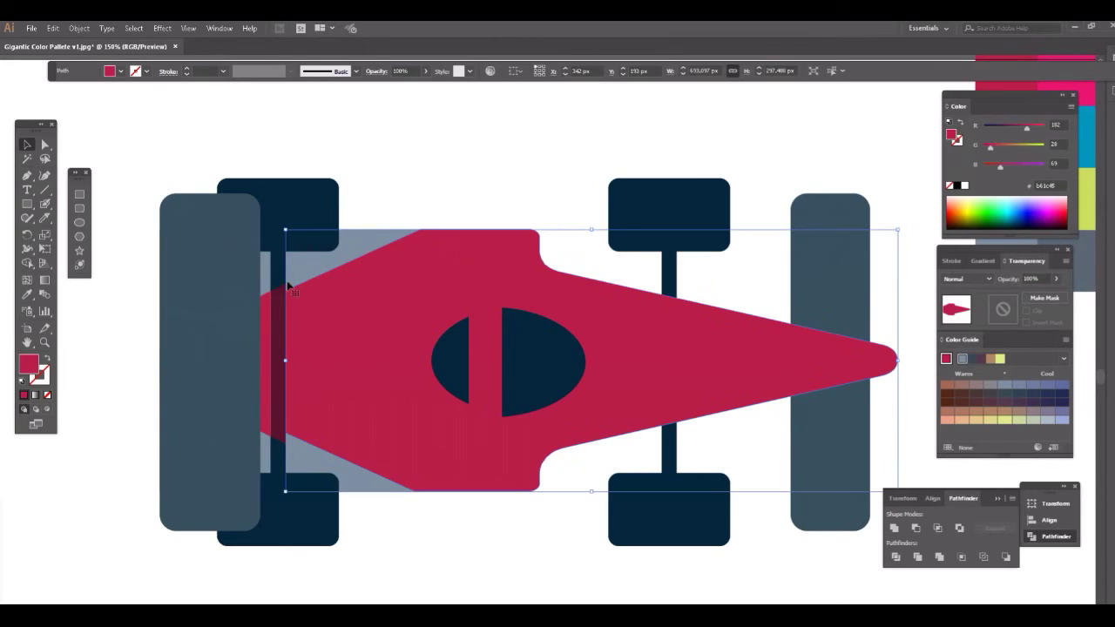
click(413, 579)
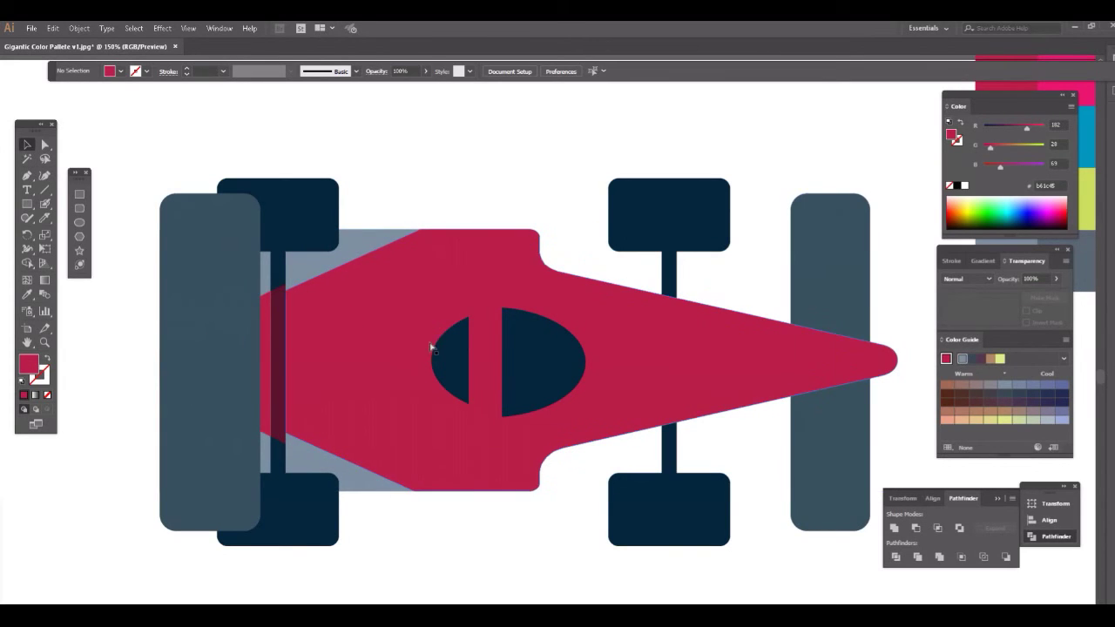